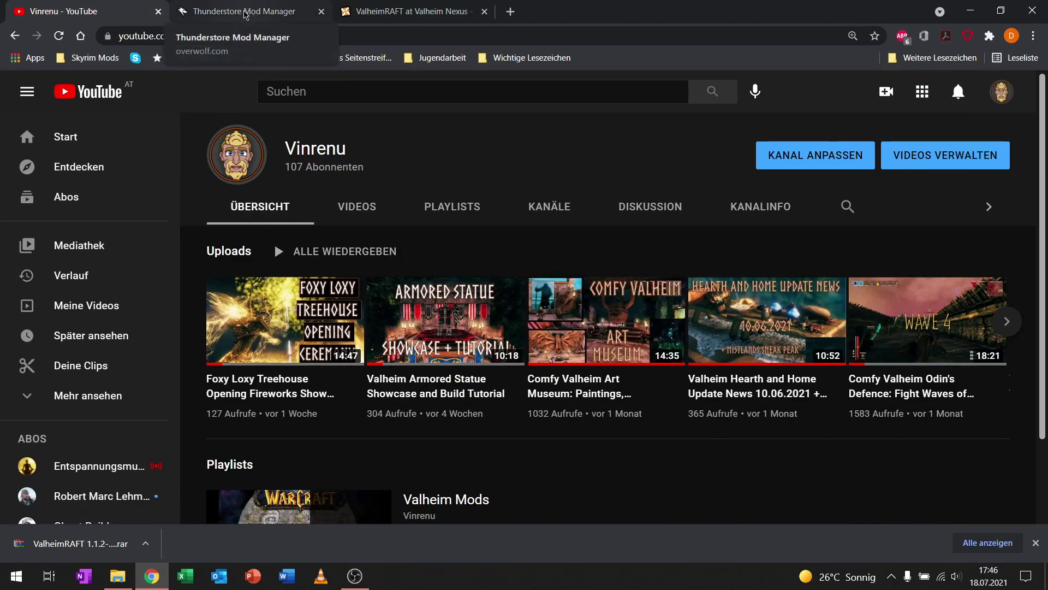
Step: Download the Thunderstore Mod Manager installer from its Overwolf page, save it to the Downloads folder and run it
{"action": "left_click", "coordinate": [249, 12]}
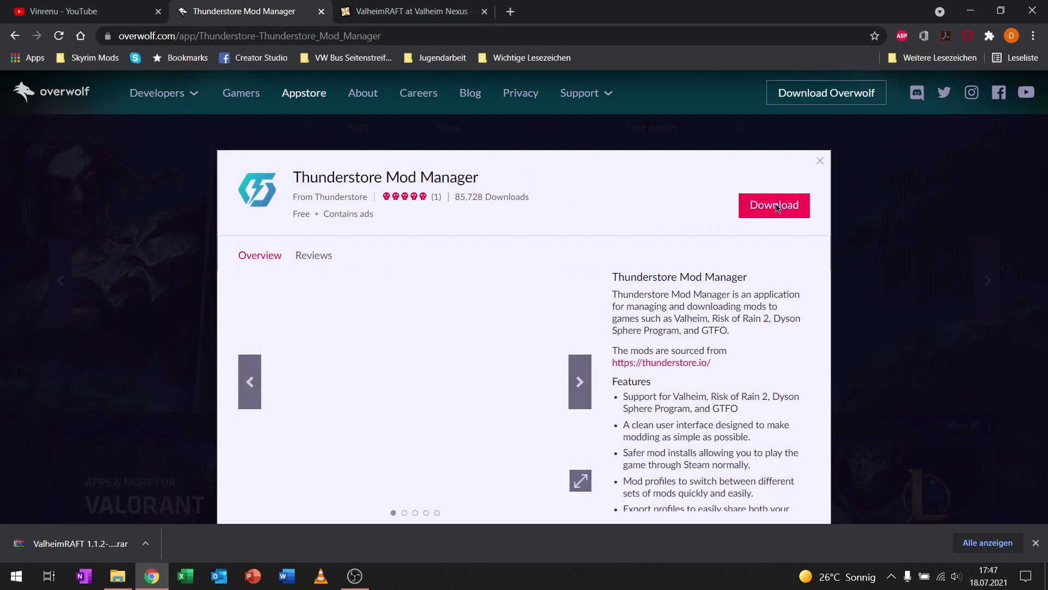
{"action": "left_click", "coordinate": [774, 205]}
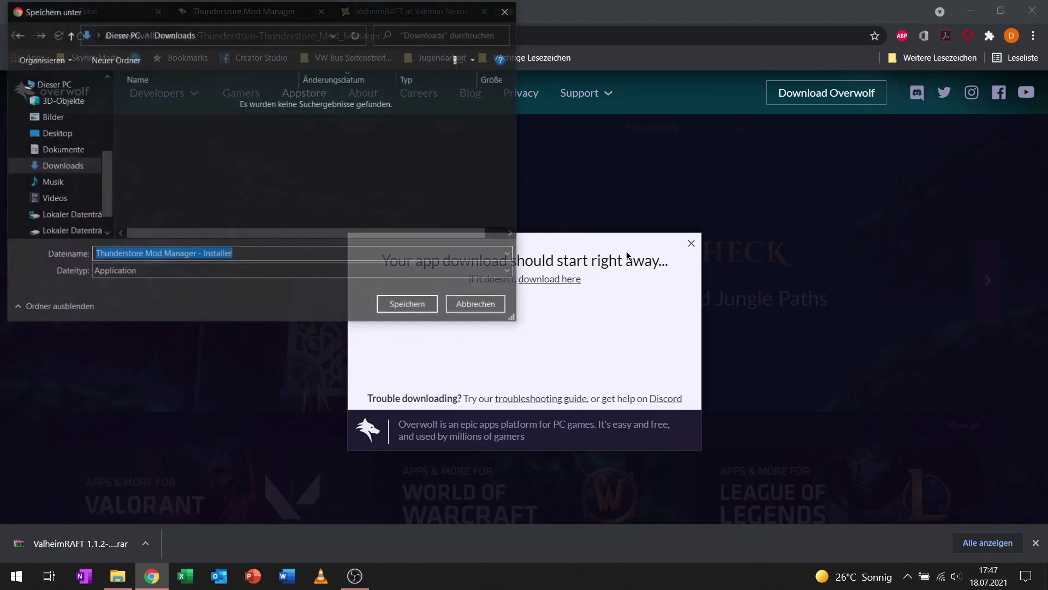
{"action": "left_click", "coordinate": [415, 307]}
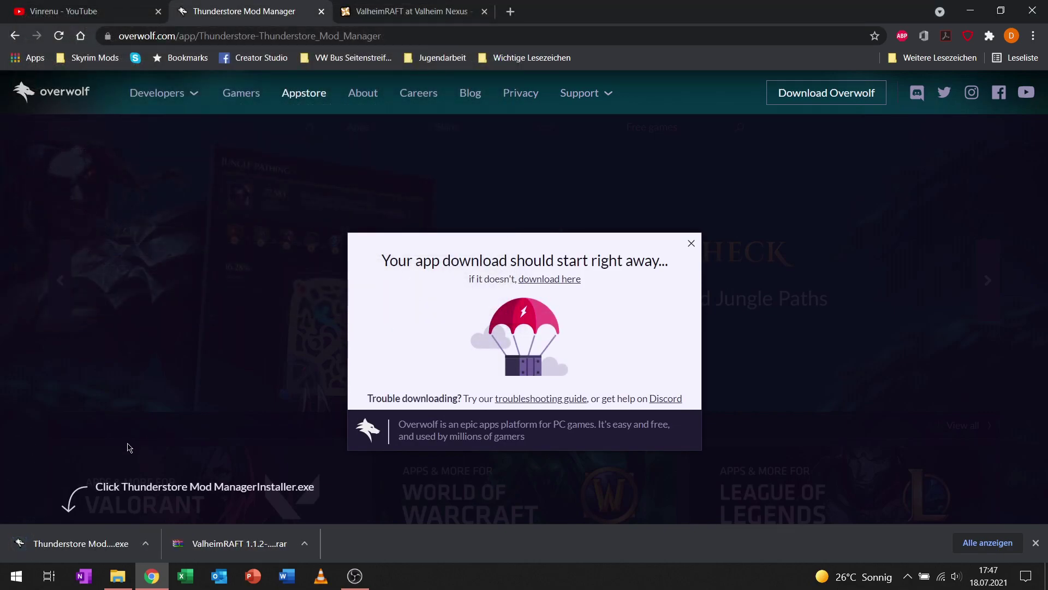
{"action": "left_click", "coordinate": [82, 543]}
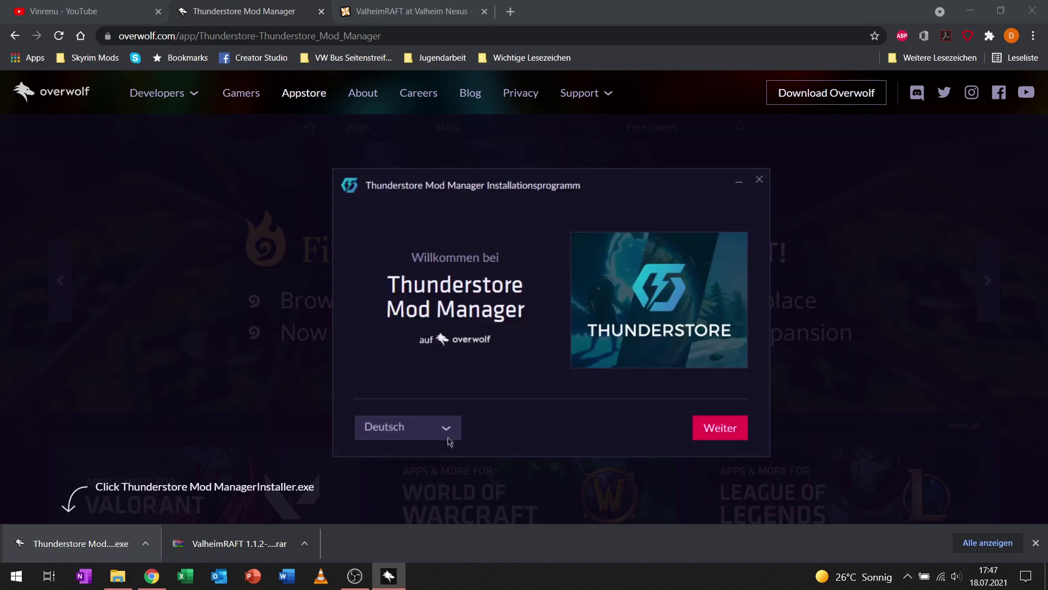
Step: Install Thunderstore Mod Manager in English with the default folder, accepting the terms and the privacy notice, and launch it
{"action": "left_click", "coordinate": [448, 437]}
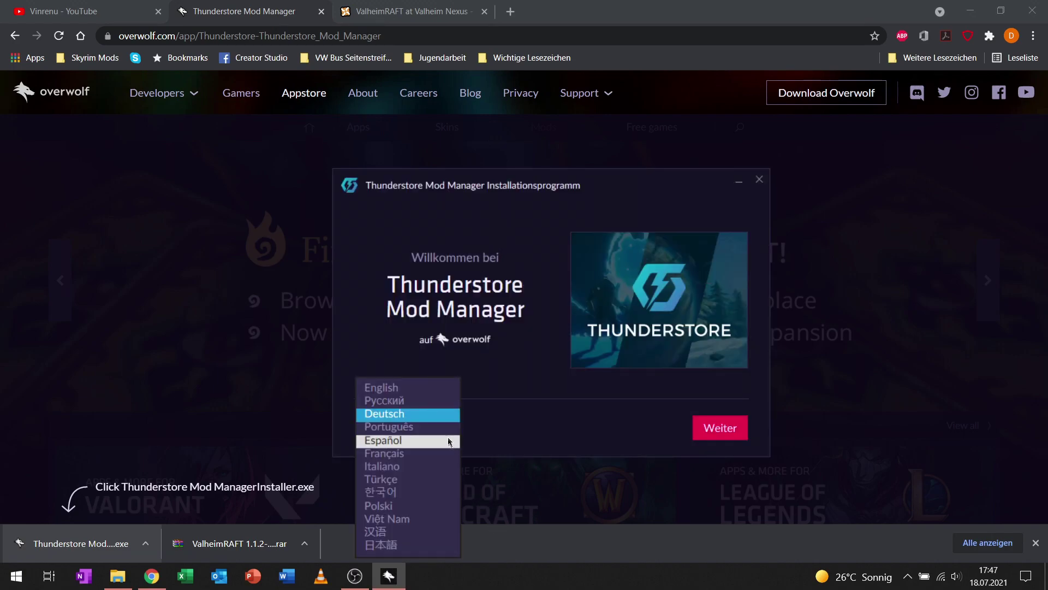
{"action": "left_click", "coordinate": [408, 386]}
{"action": "left_click", "coordinate": [705, 429]}
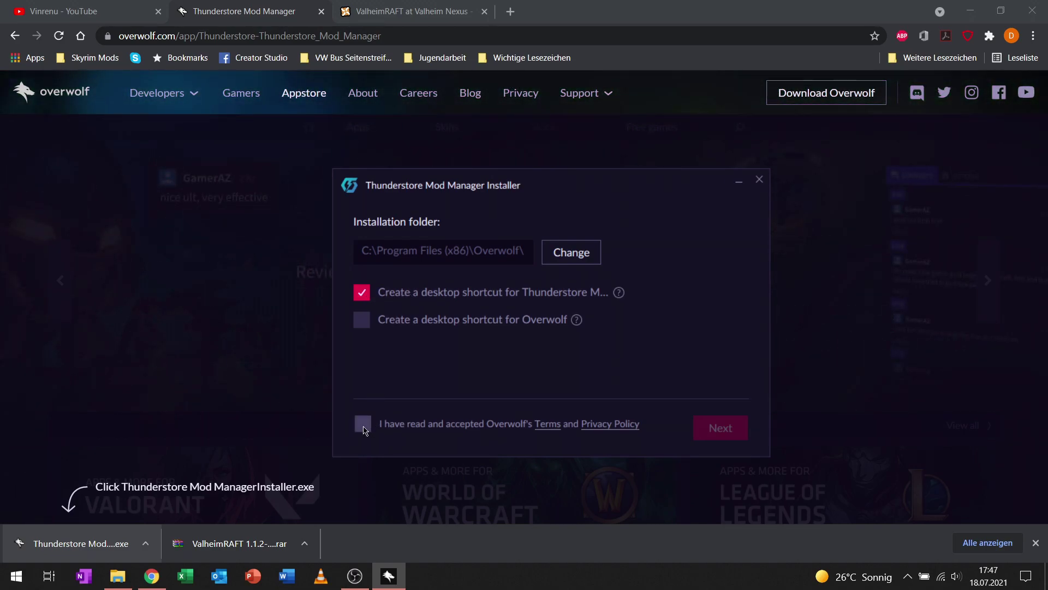
{"action": "left_click", "coordinate": [363, 425]}
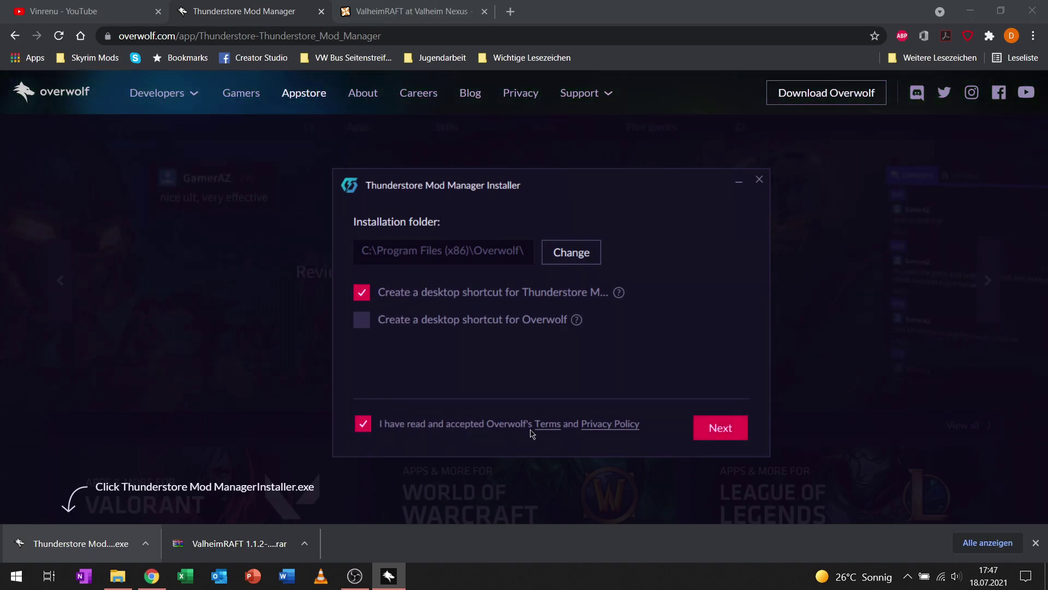
{"action": "left_click", "coordinate": [717, 435]}
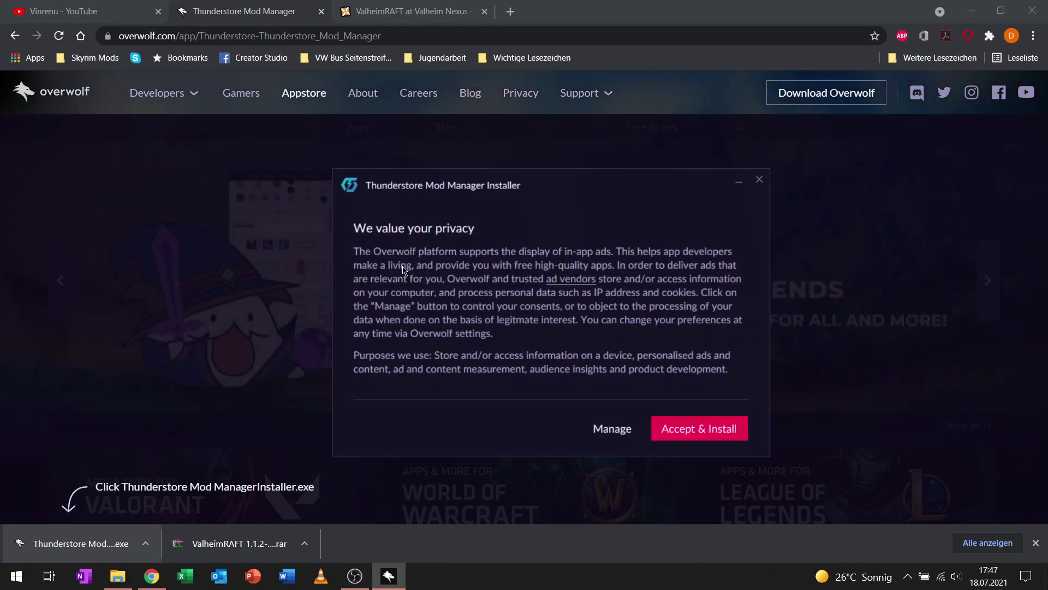
{"action": "left_click", "coordinate": [713, 434]}
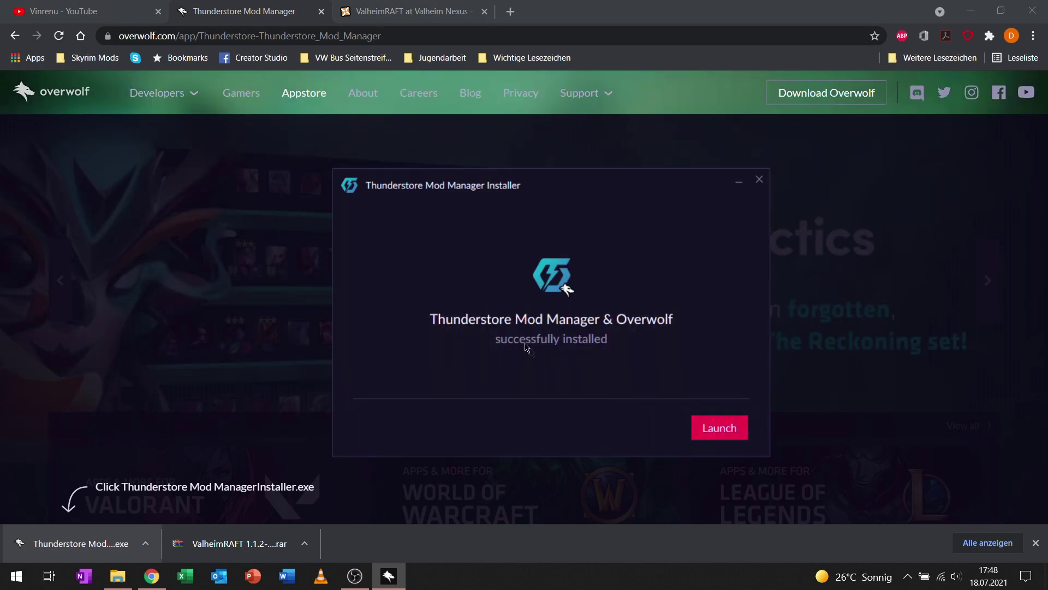
{"action": "left_click", "coordinate": [728, 434]}
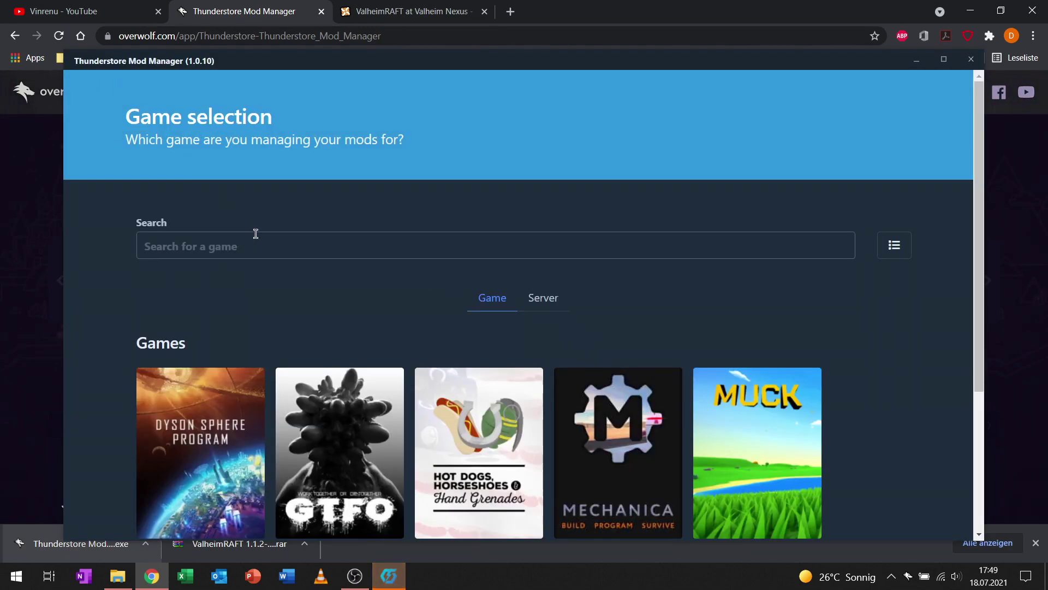
Step: Search the game selection for "Valheim" and set that game as the default
{"action": "left_click", "coordinate": [187, 244]}
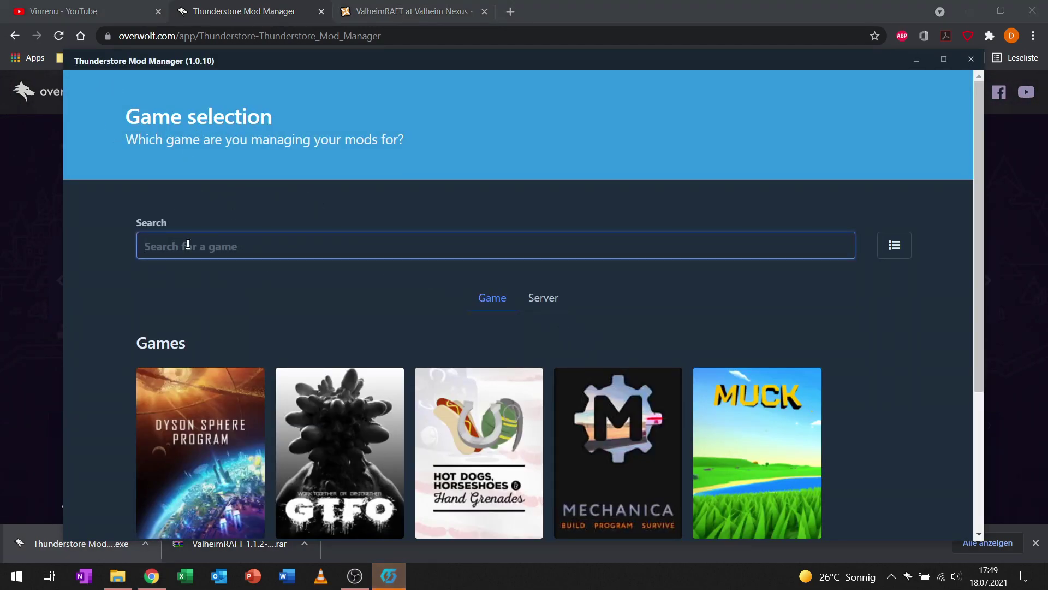
{"action": "type", "text": "Valheim"}
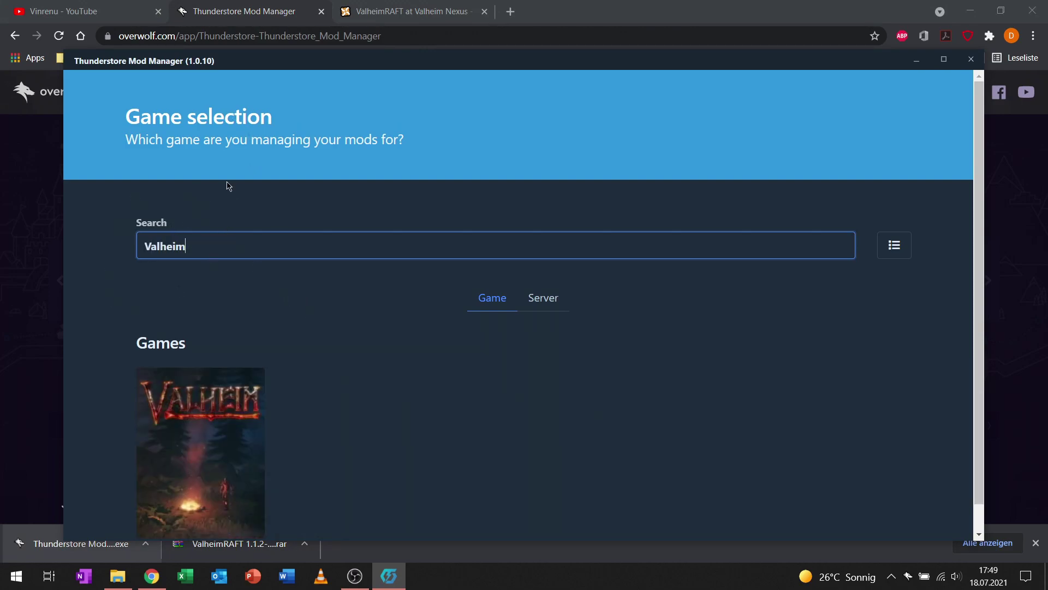
{"action": "scroll", "coordinate": [245, 229], "scroll_direction": "down", "scroll_amount": 1}
{"action": "mouse_move", "coordinate": [218, 414]}
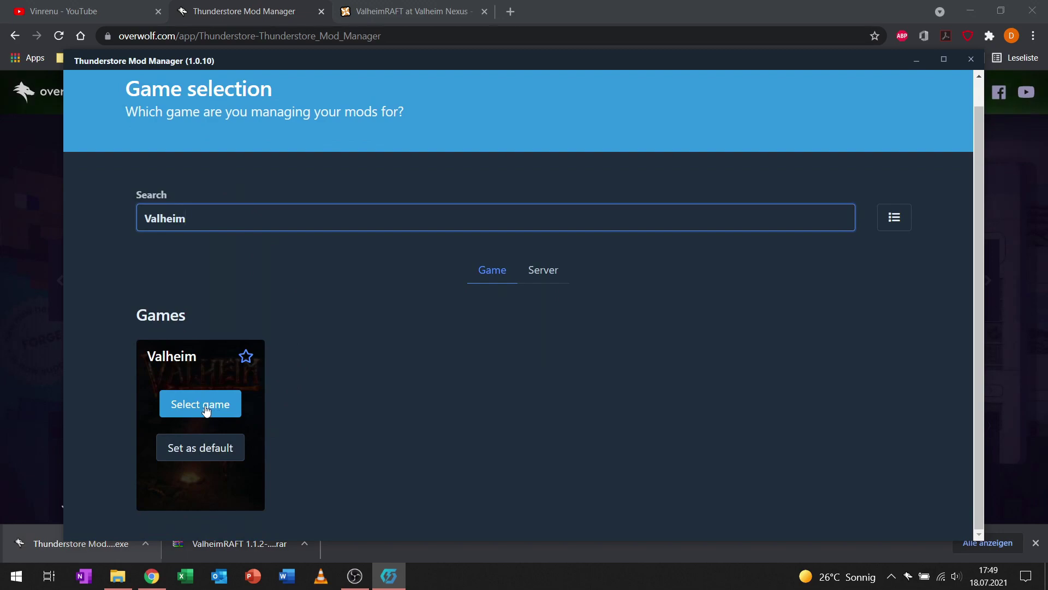
{"action": "left_click", "coordinate": [195, 450]}
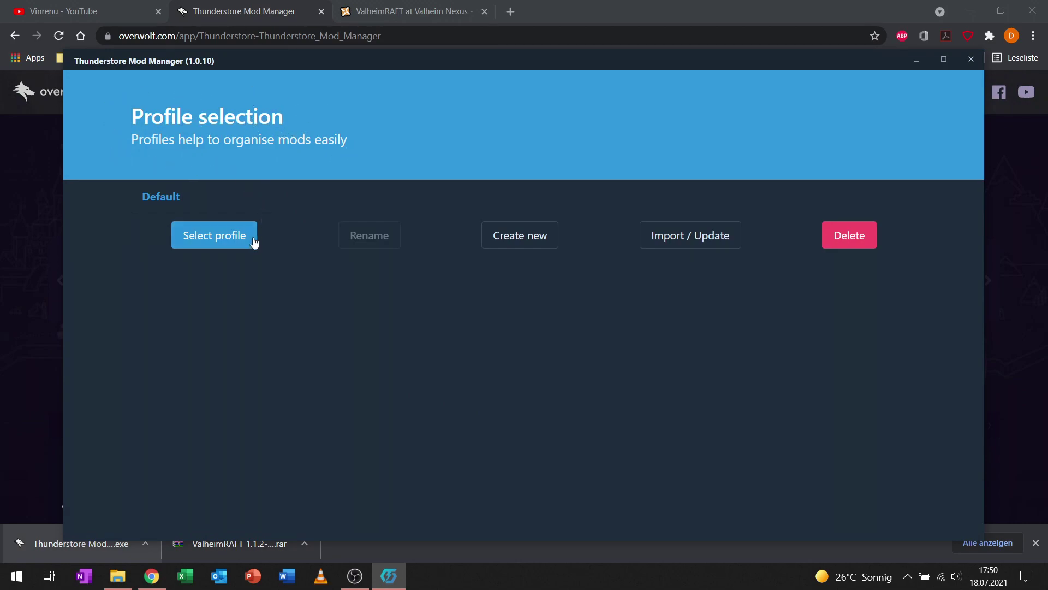
Step: Create a new mod profile named "Modded Valheim" and select it
{"action": "left_click", "coordinate": [533, 237]}
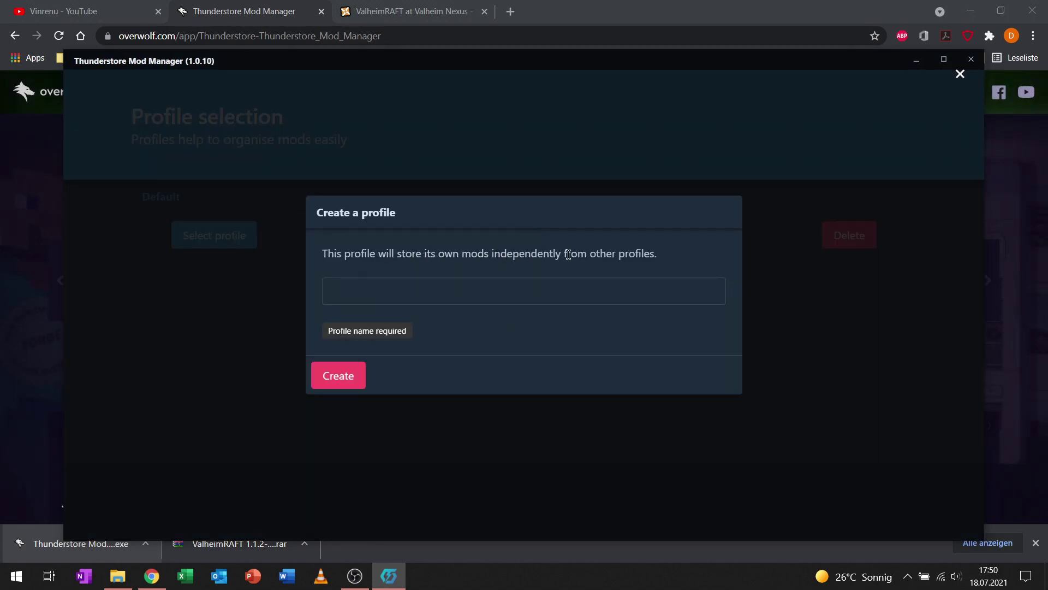
{"action": "left_click", "coordinate": [460, 284]}
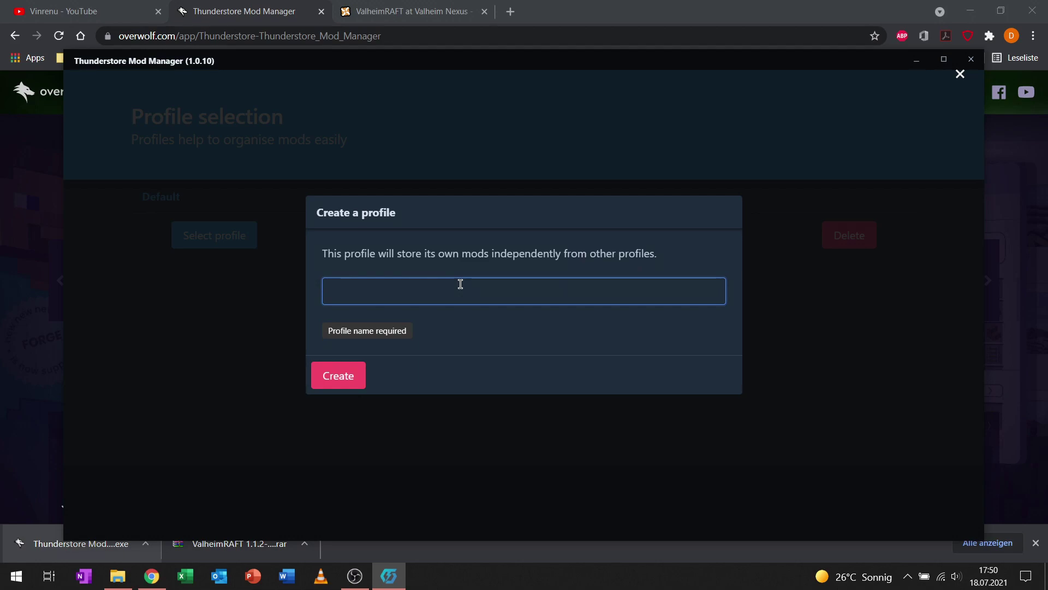
{"action": "type", "text": "Modded Pr"}
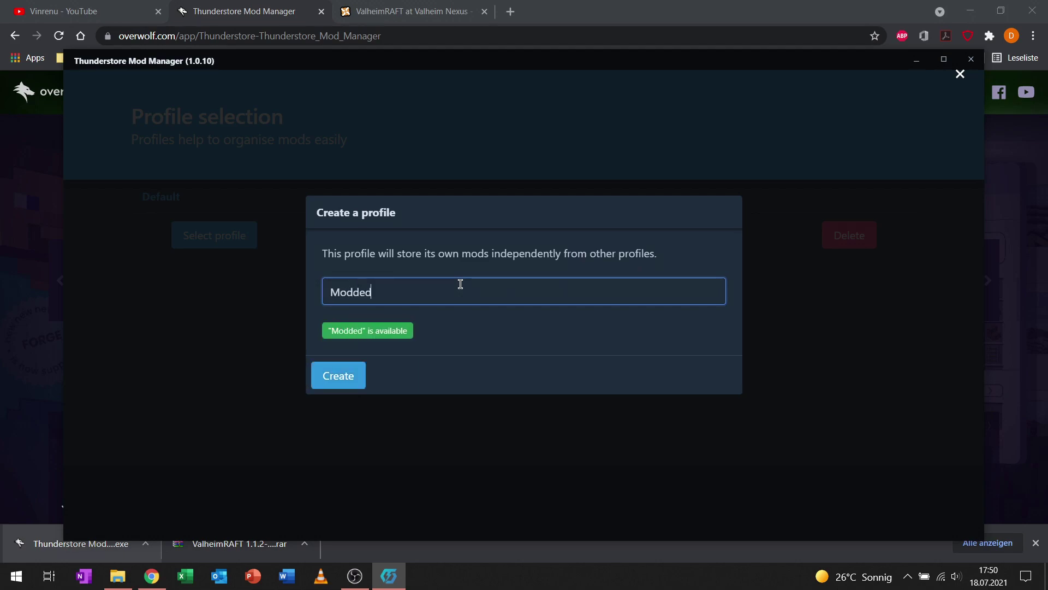
{"action": "key", "text": "BackSpace"}
{"action": "key", "text": "BackSpace"}
{"action": "type", "text": "Valheim"}
{"action": "left_click", "coordinate": [341, 376]}
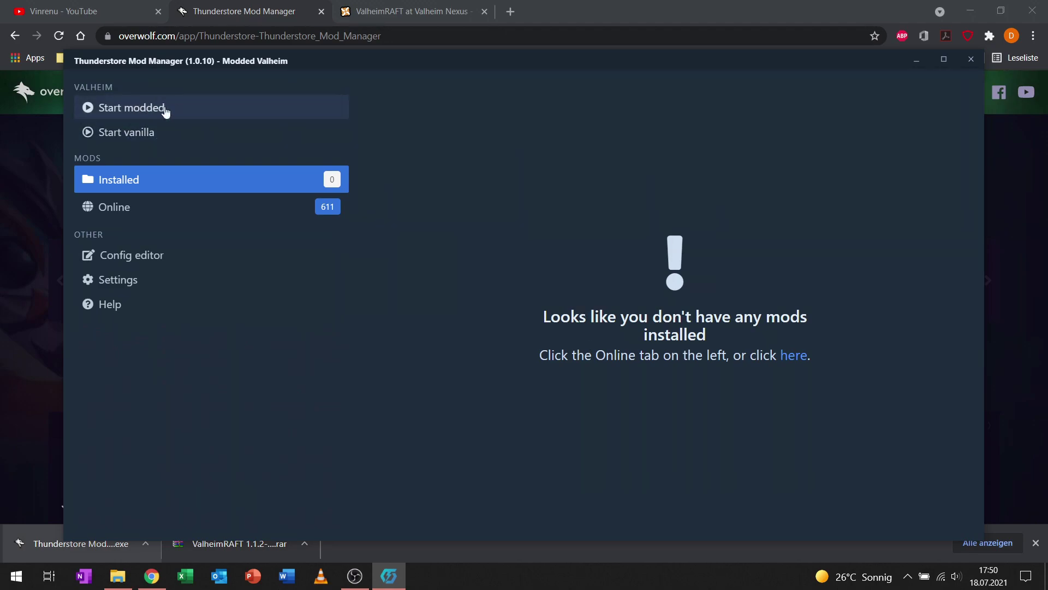
Step: Return to the profile selection through the profile settings and select the "Modded Valheim" profile again
{"action": "left_click", "coordinate": [139, 280]}
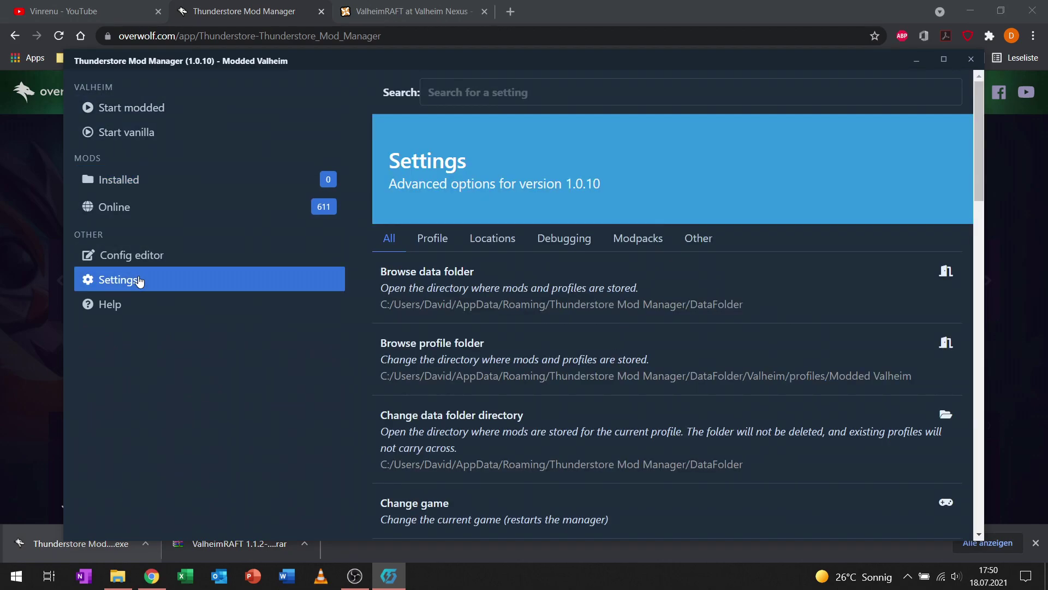
{"action": "left_click", "coordinate": [433, 239]}
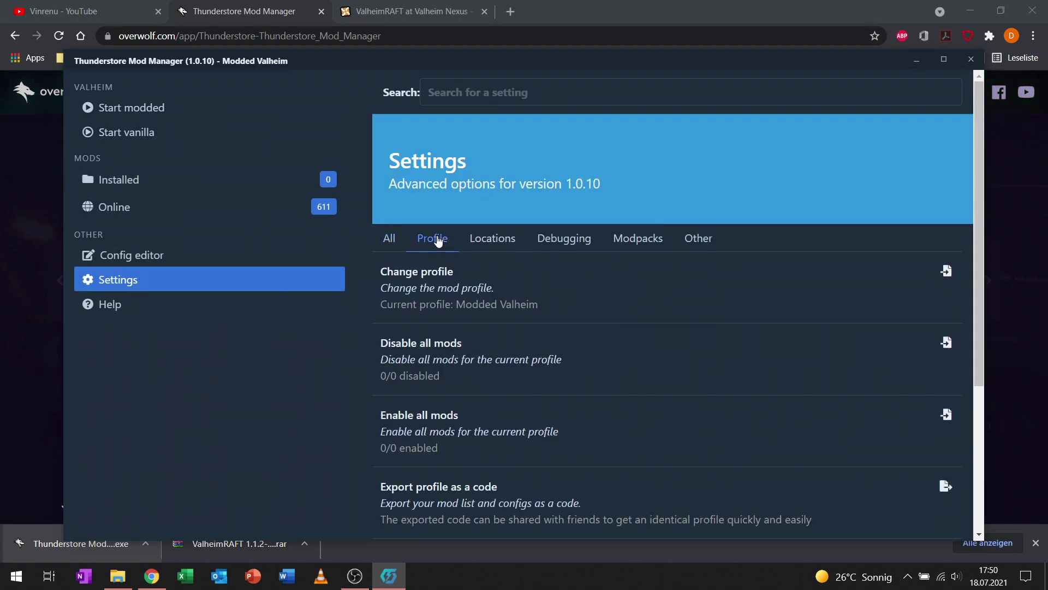
{"action": "left_click", "coordinate": [527, 278]}
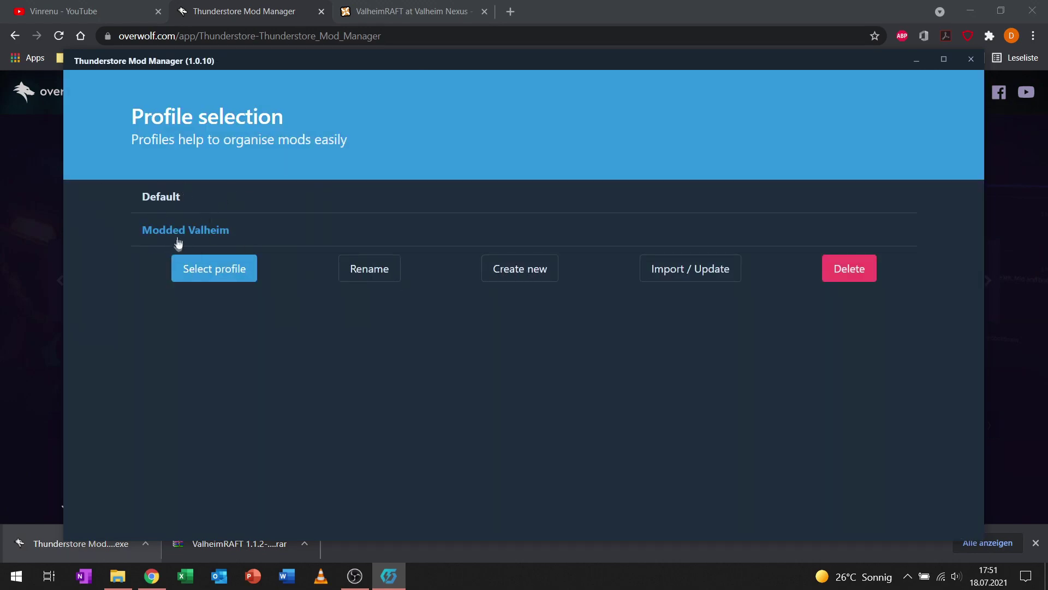
{"action": "left_click", "coordinate": [228, 278]}
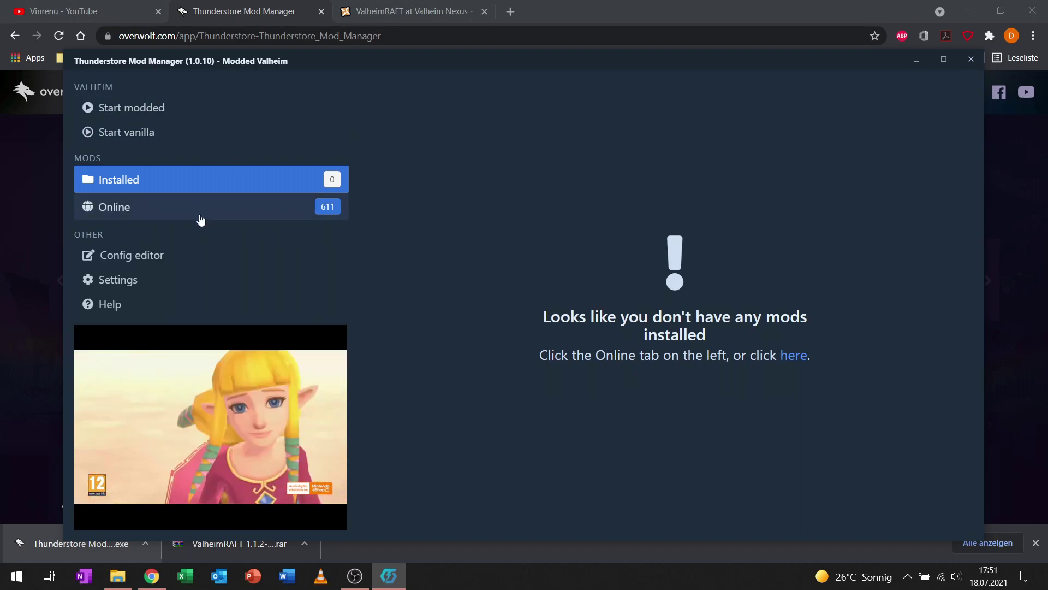
Step: Download BepInExPack_Valheim version 5.4.1100 with dependencies from the online mods and show the installed mods
{"action": "left_click", "coordinate": [191, 210]}
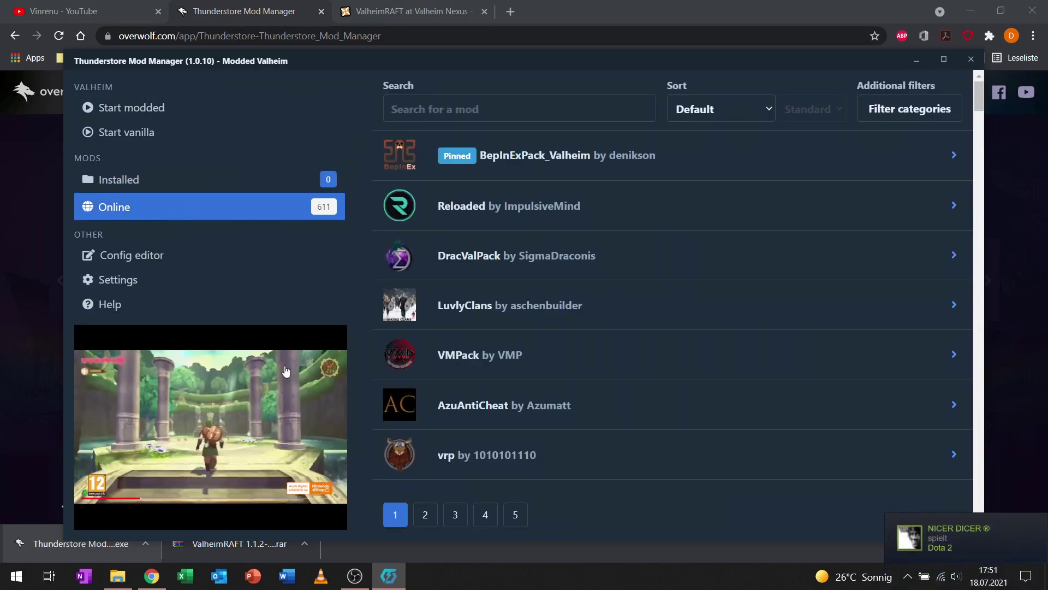
{"action": "left_click", "coordinate": [527, 107]}
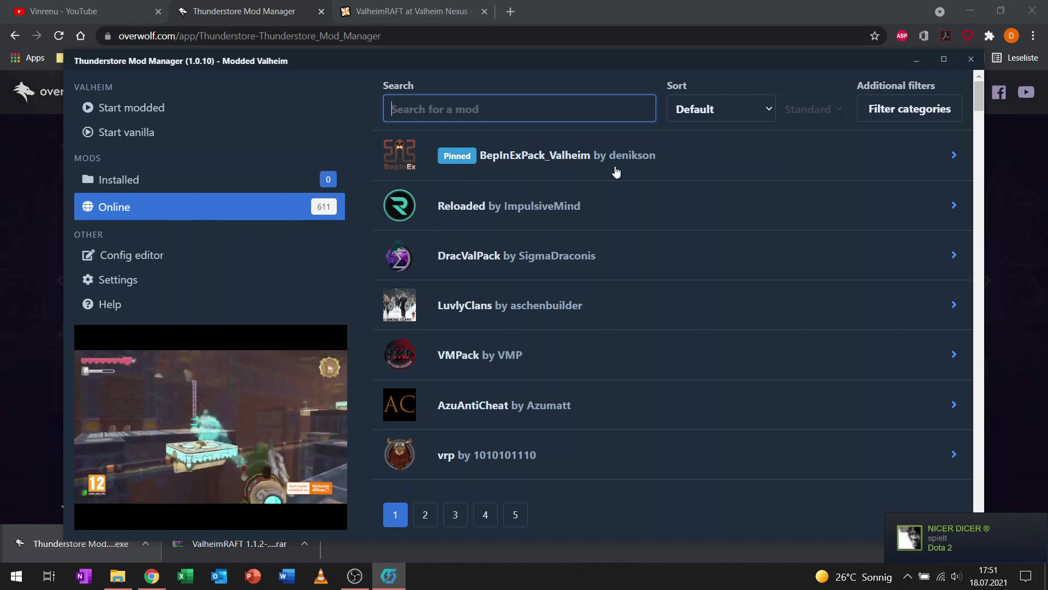
{"action": "left_click", "coordinate": [537, 164]}
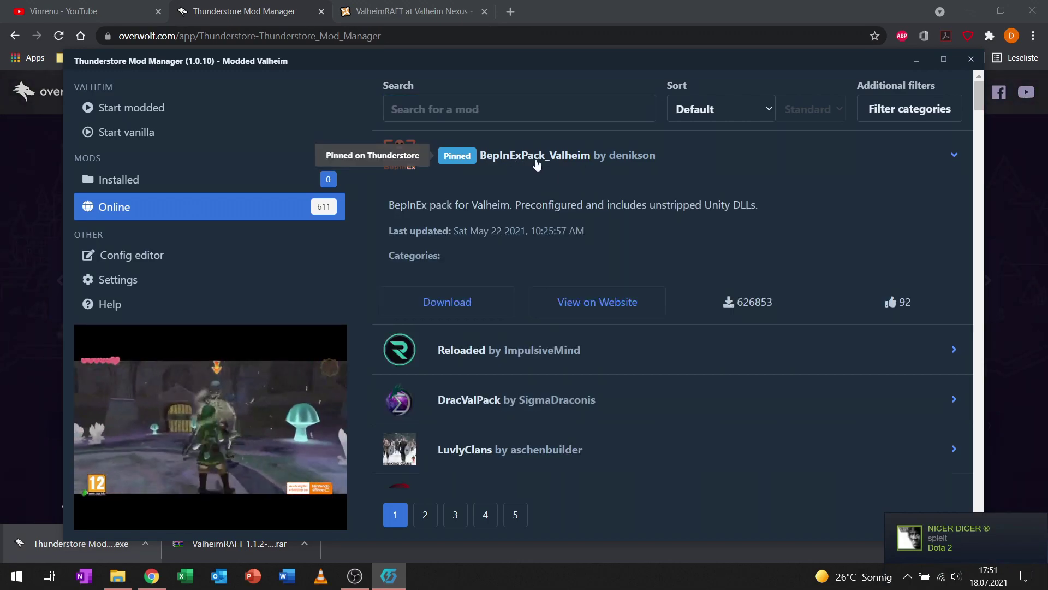
{"action": "left_click", "coordinate": [467, 303]}
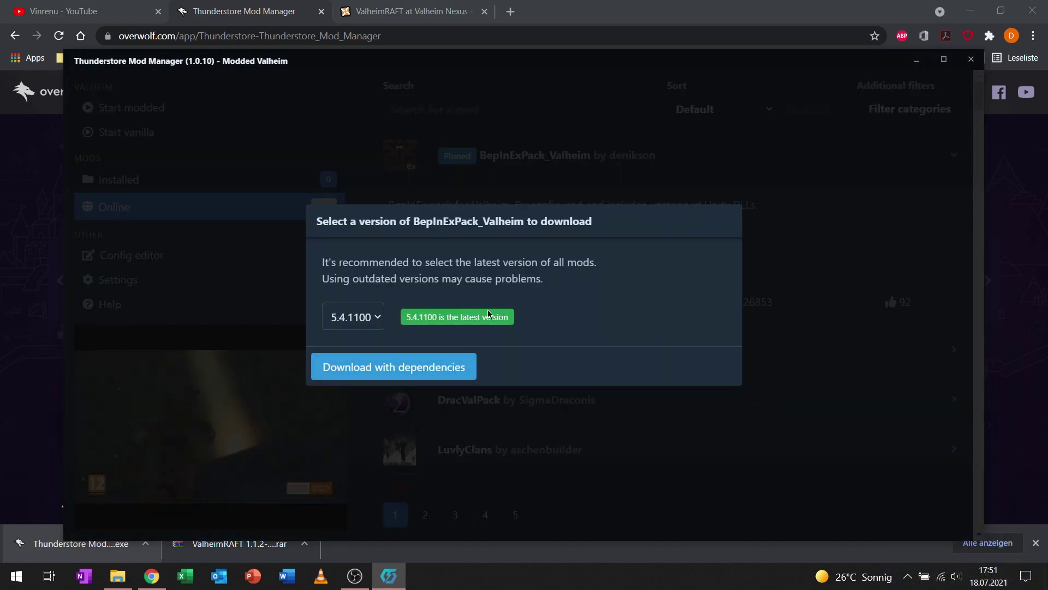
{"action": "left_click", "coordinate": [382, 367]}
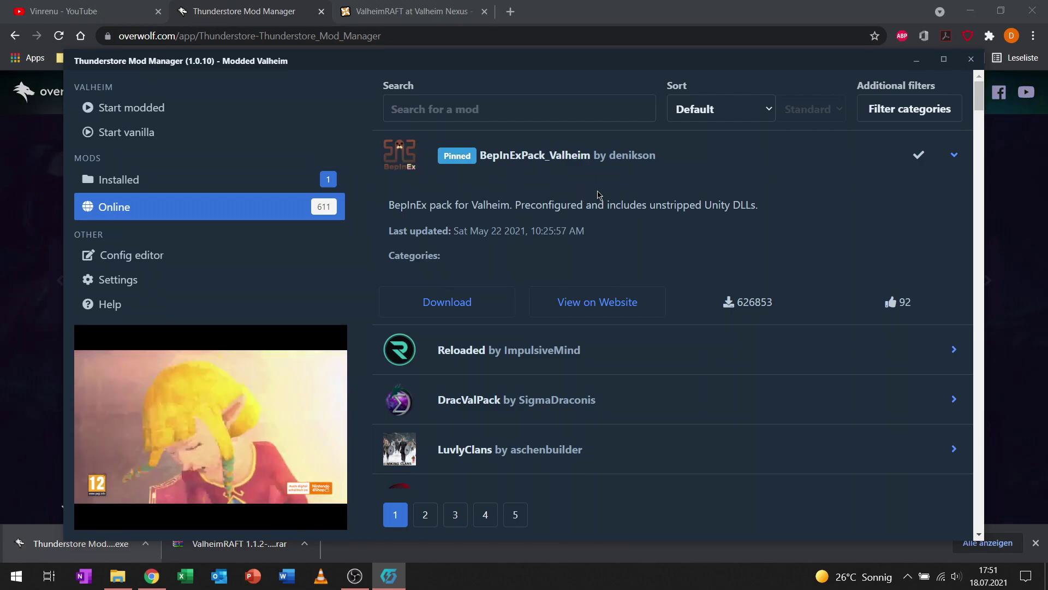
{"action": "left_click", "coordinate": [170, 181]}
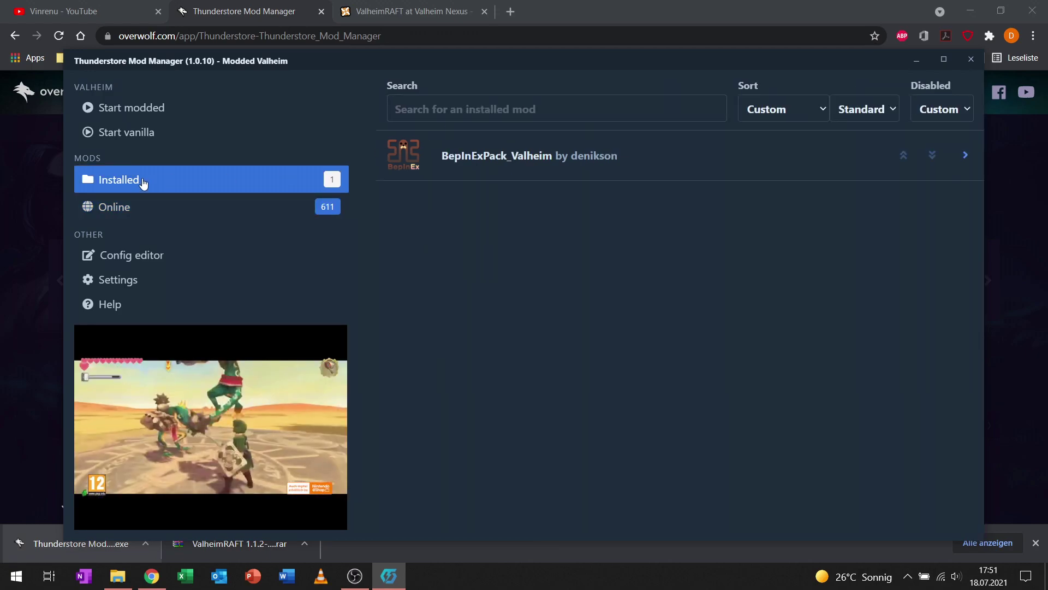
Step: Search the online mods for "jot", download Jotunn version 2.1.3 with dependencies and show the installed mods
{"action": "left_click", "coordinate": [160, 212]}
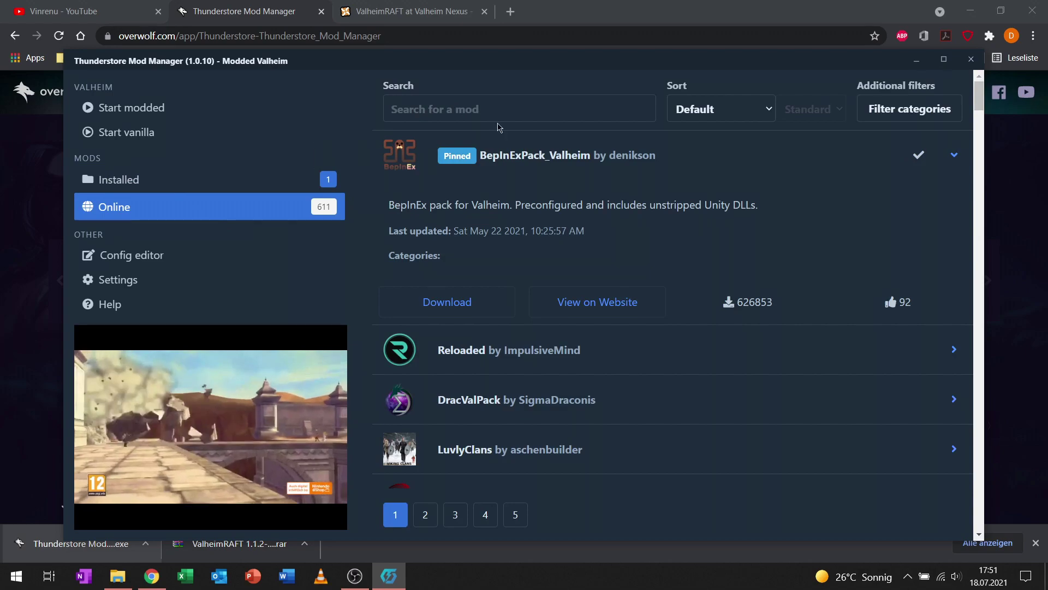
{"action": "left_click", "coordinate": [466, 109]}
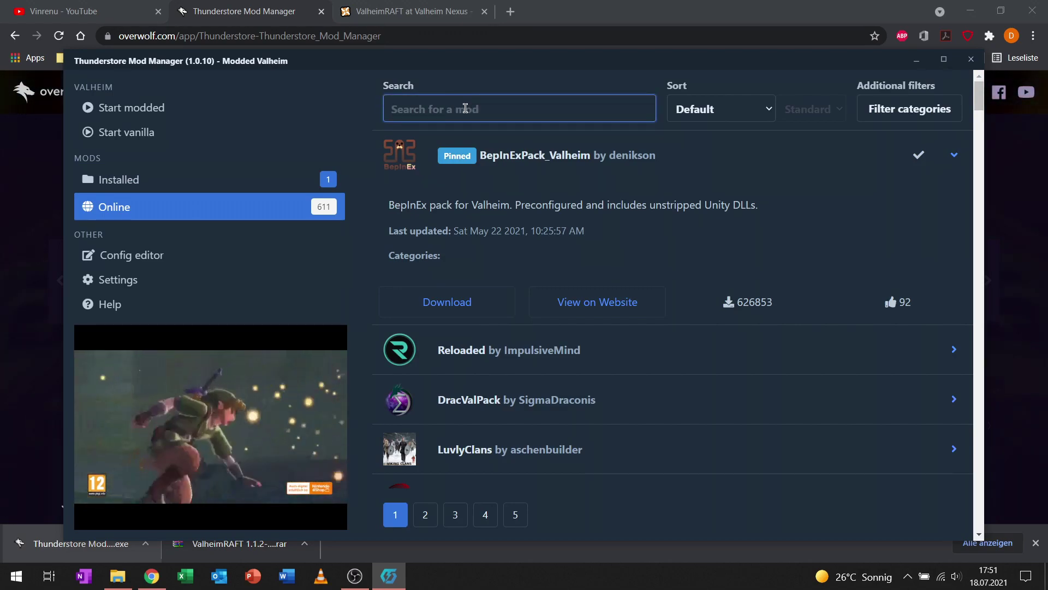
{"action": "type", "text": "jot"}
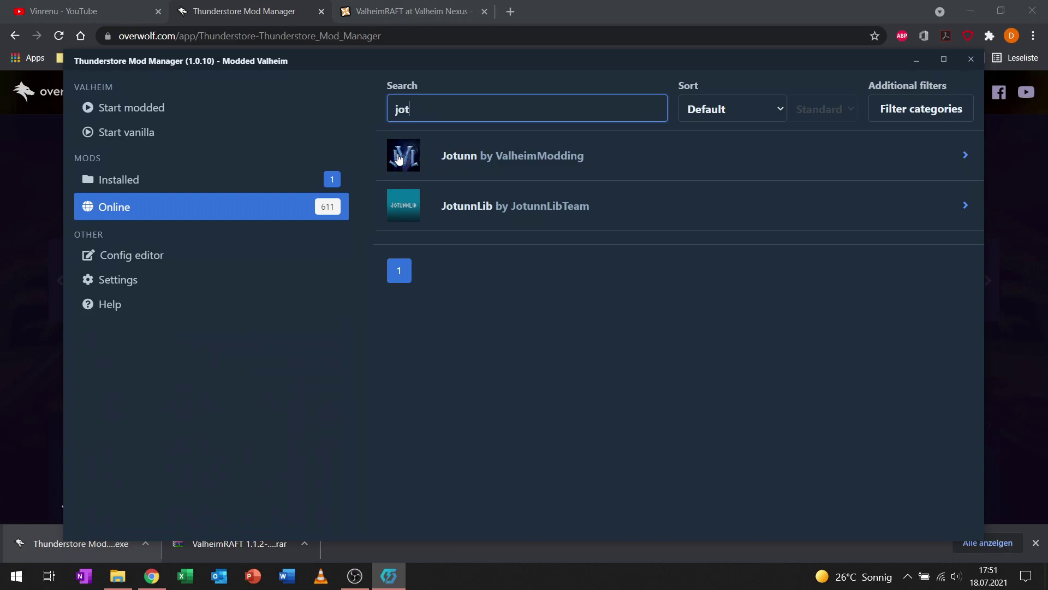
{"action": "left_click", "coordinate": [491, 158]}
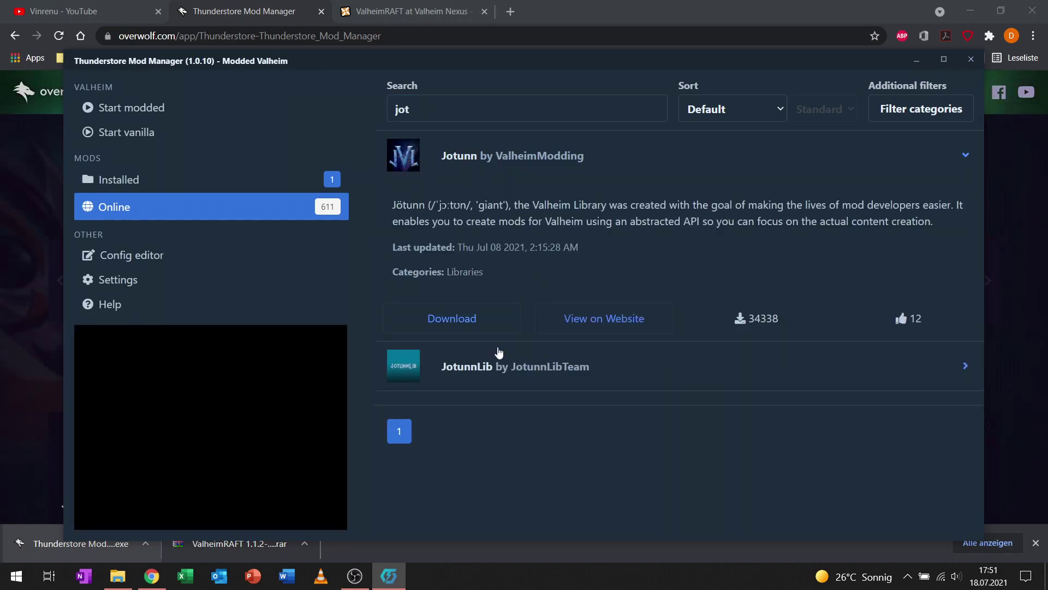
{"action": "left_click", "coordinate": [468, 326]}
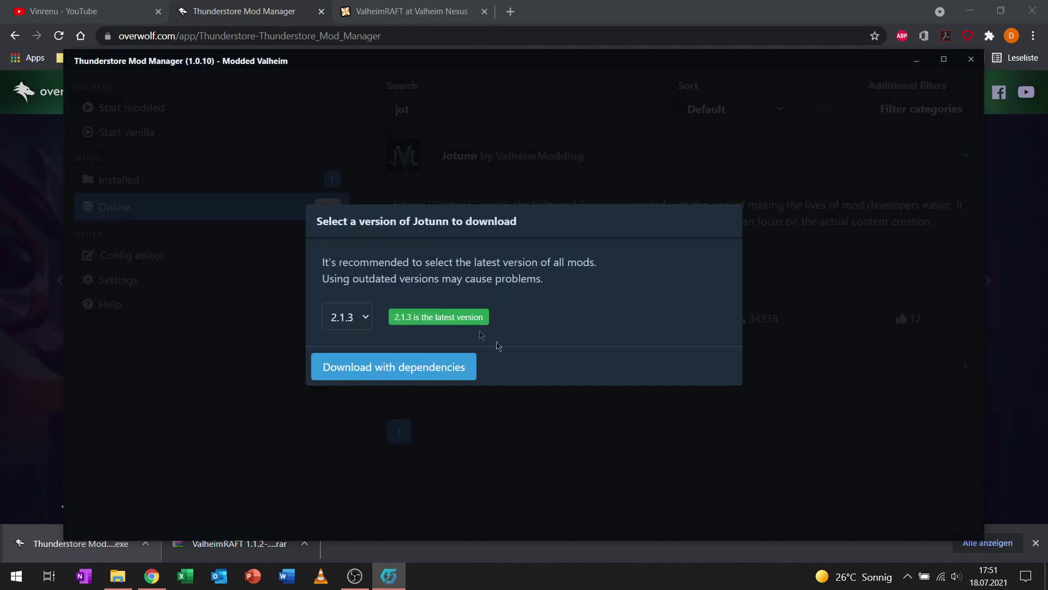
{"action": "left_click", "coordinate": [400, 368]}
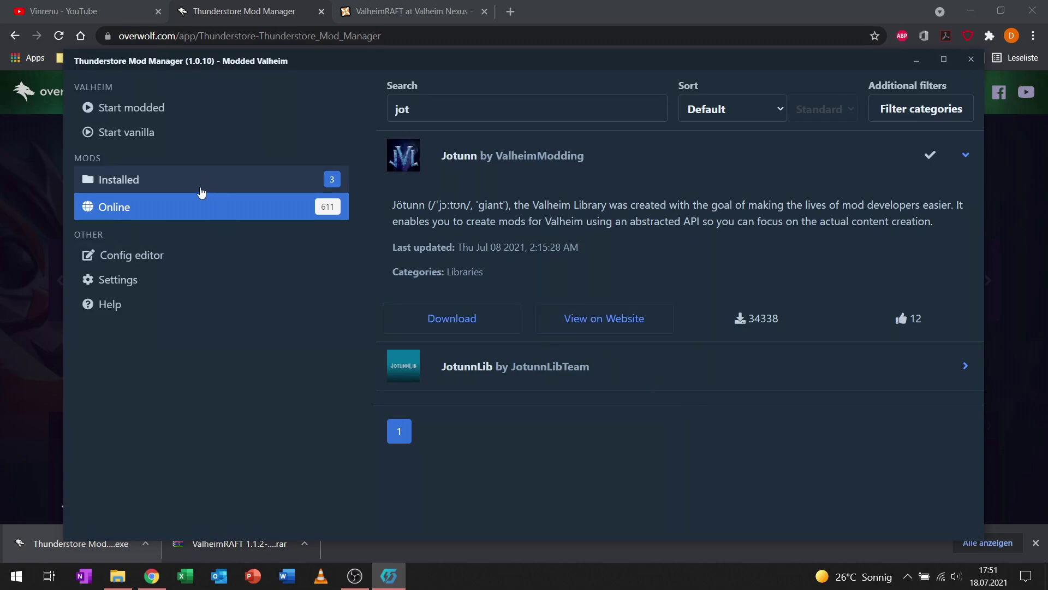
{"action": "left_click", "coordinate": [201, 191]}
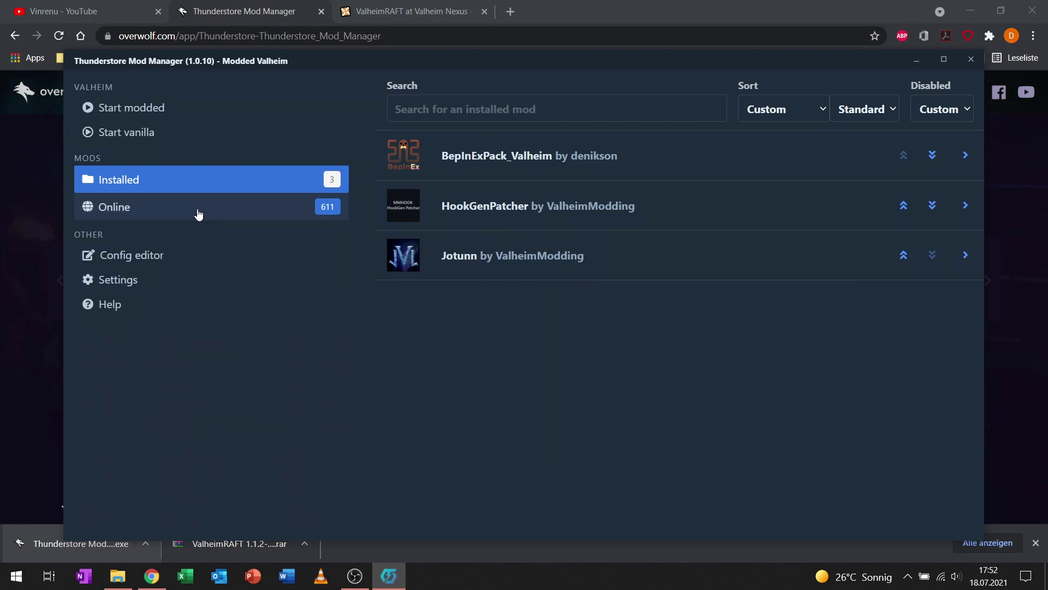
Step: Return to the online mods and replace the previous search with "gizmo"
{"action": "left_click", "coordinate": [198, 210]}
{"action": "left_click", "coordinate": [464, 109]}
{"action": "type", "text": "jot"}
{"action": "key", "text": "BackSpace"}
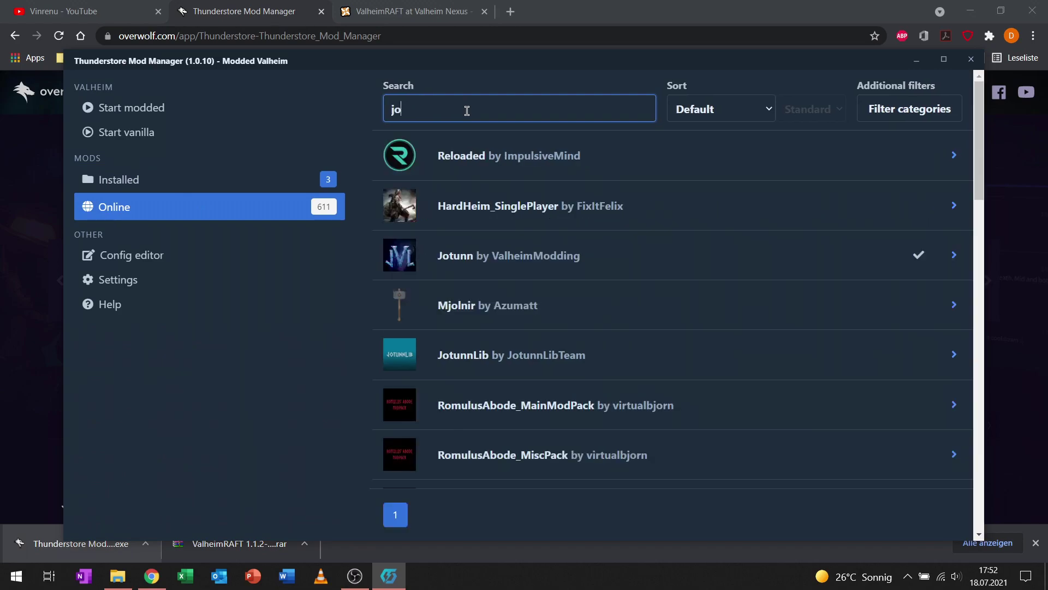
{"action": "key", "text": "BackSpace"}
{"action": "key", "text": "BackSpace"}
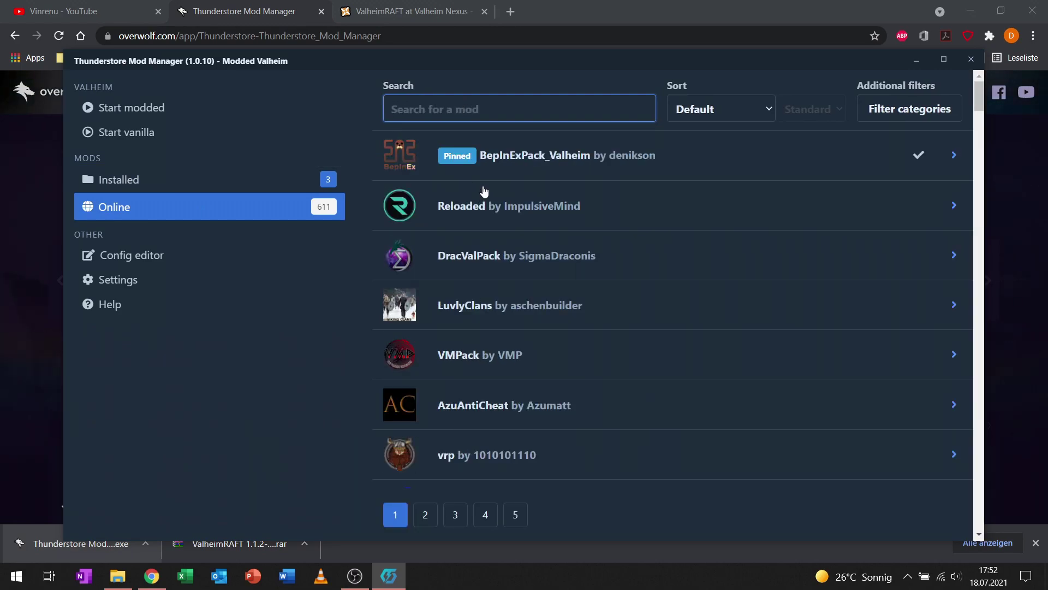
{"action": "type", "text": "gizmo"}
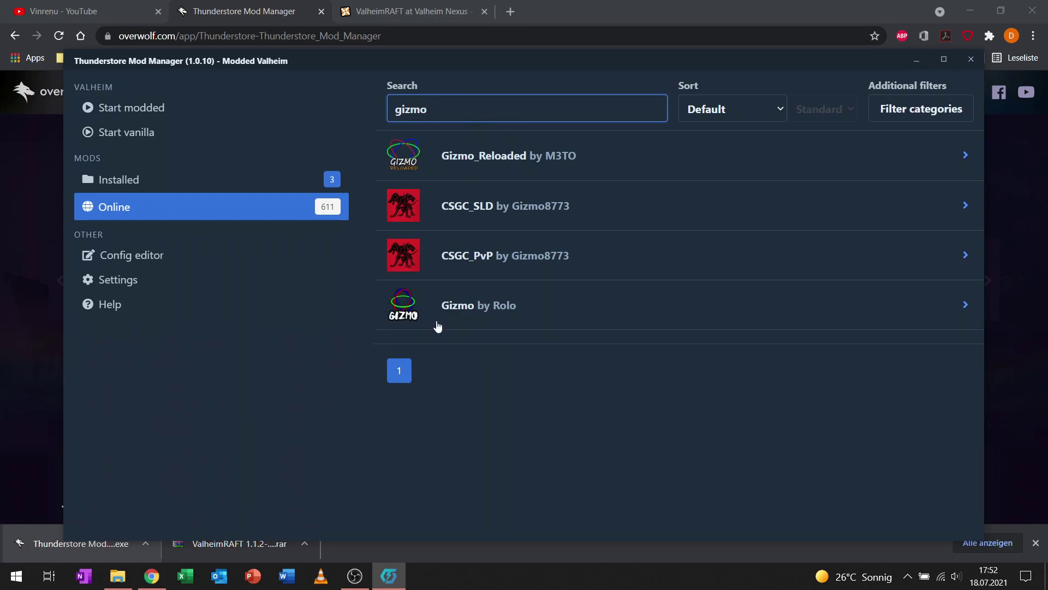
Step: Download the mod named "Gizmo" from the search results and show the installed mods
{"action": "left_click", "coordinate": [468, 317]}
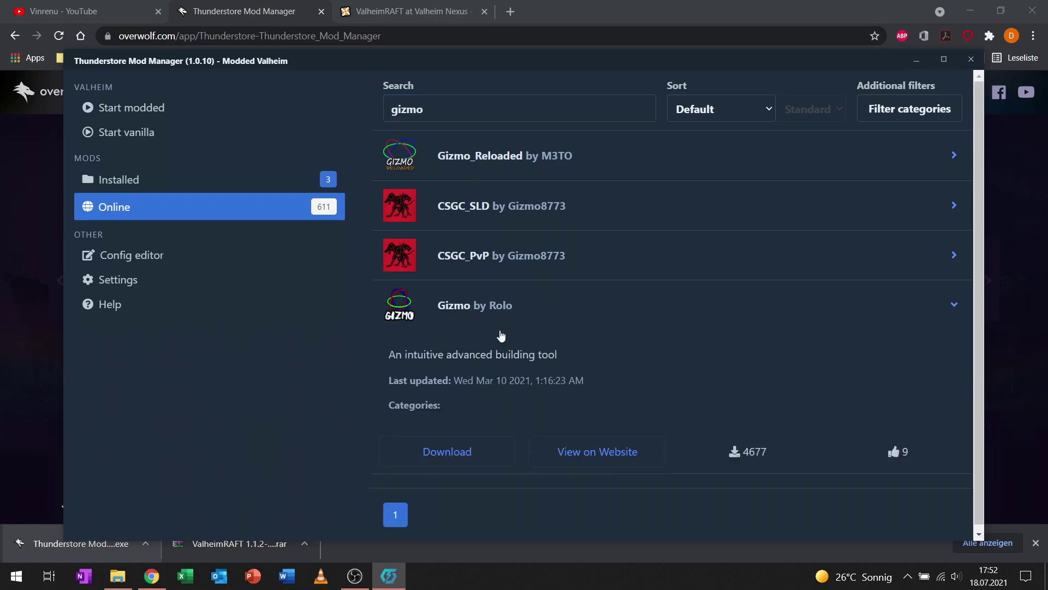
{"action": "left_click", "coordinate": [468, 455]}
{"action": "left_click", "coordinate": [384, 379]}
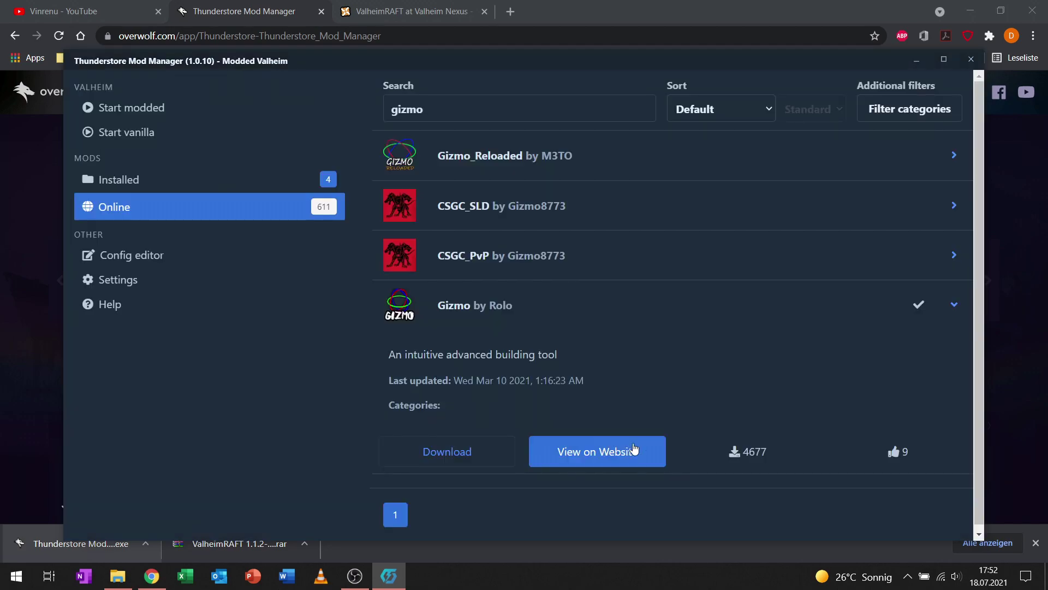
{"action": "left_click", "coordinate": [154, 184]}
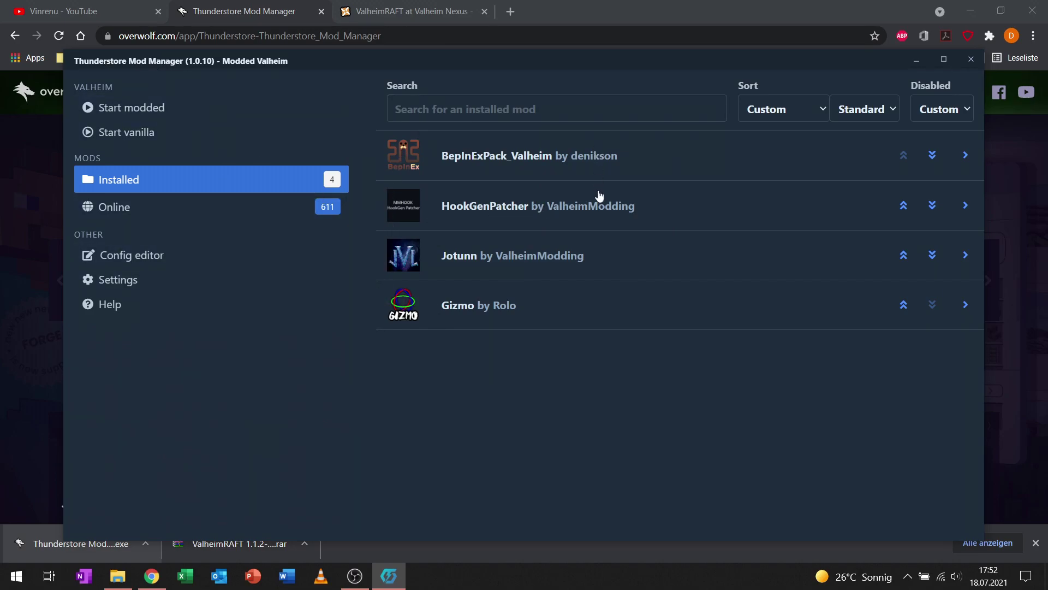
{"action": "left_click", "coordinate": [197, 216]}
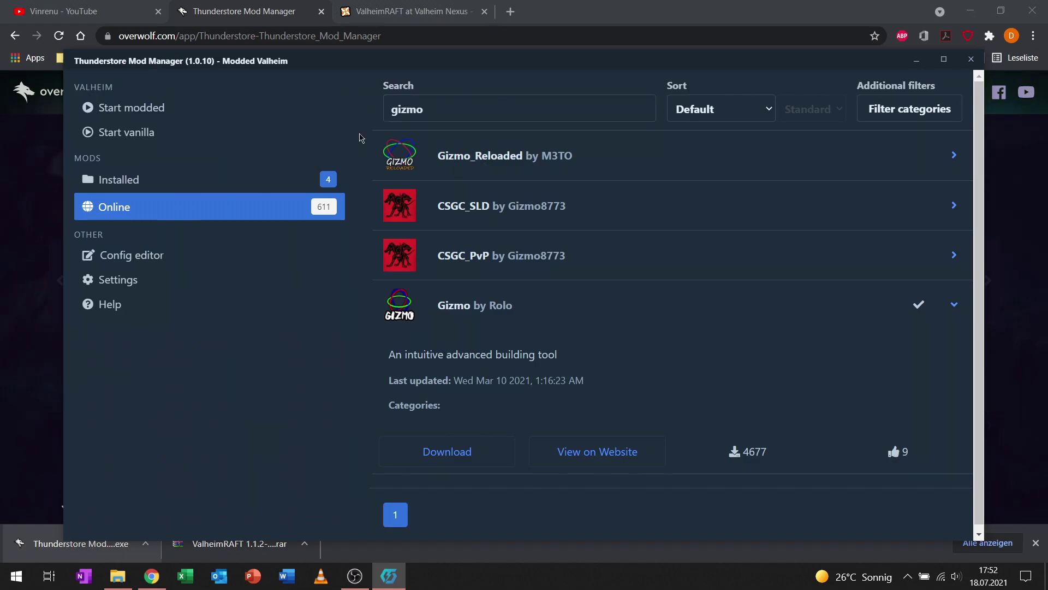
{"action": "left_click", "coordinate": [166, 180]}
Step: Switch to the ValheimRAFT page on Nexus Mods, expand the requirements in its description and compare them with the installed mods in Thunderstore Mod Manager
{"action": "left_click", "coordinate": [412, 11]}
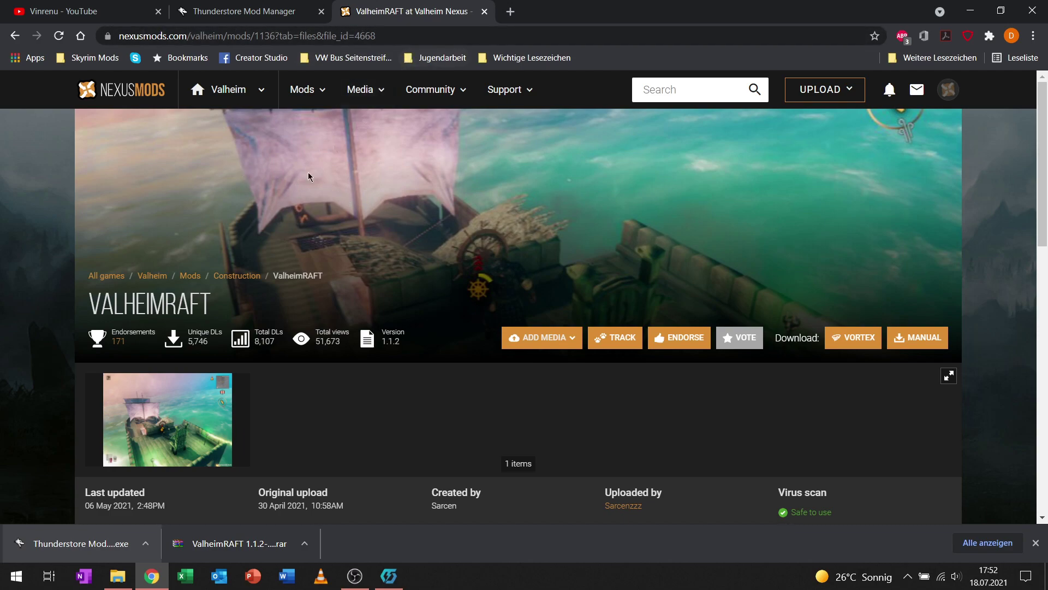
{"action": "scroll", "coordinate": [320, 228], "scroll_direction": "down", "scroll_amount": 1}
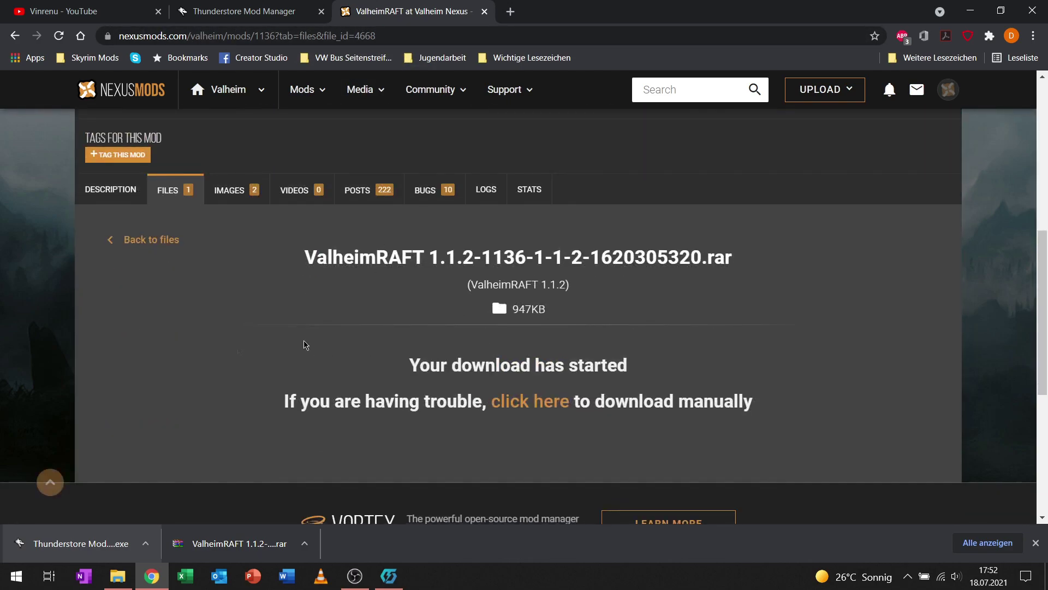
{"action": "left_click", "coordinate": [111, 192]}
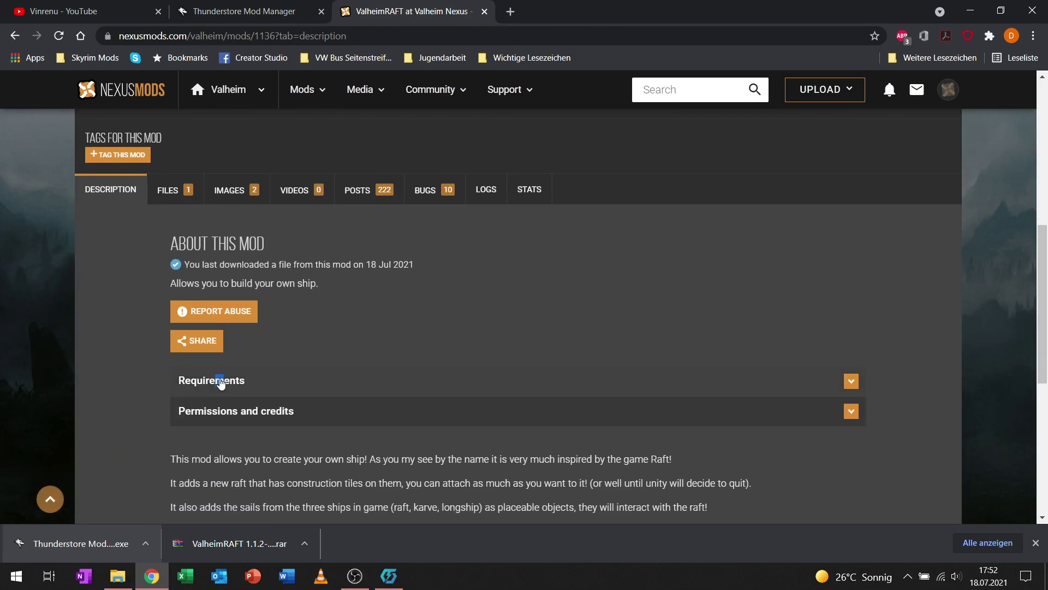
{"action": "left_click", "coordinate": [221, 381]}
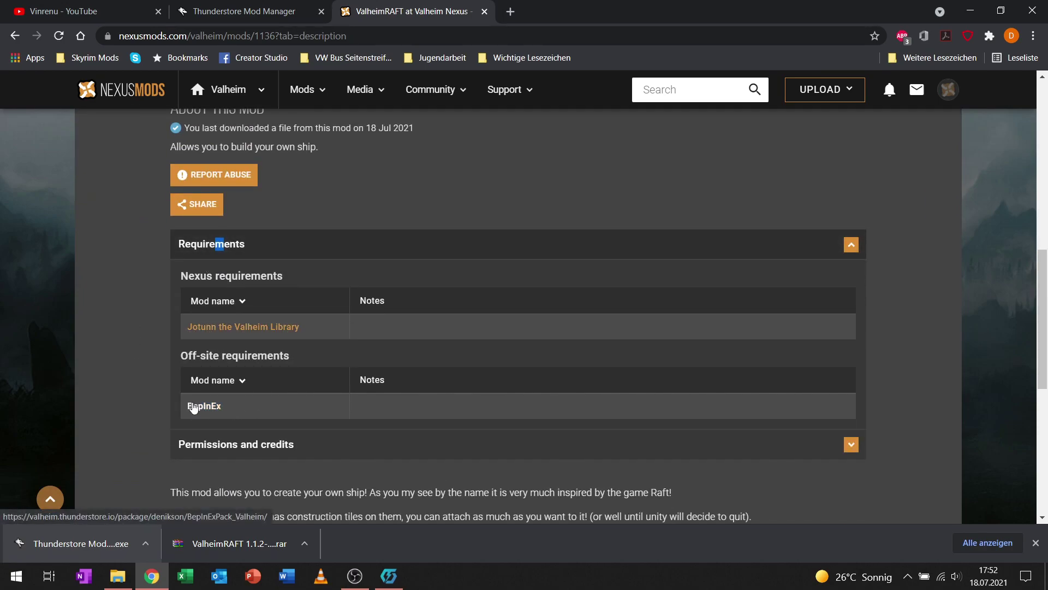
{"action": "left_click", "coordinate": [396, 583]}
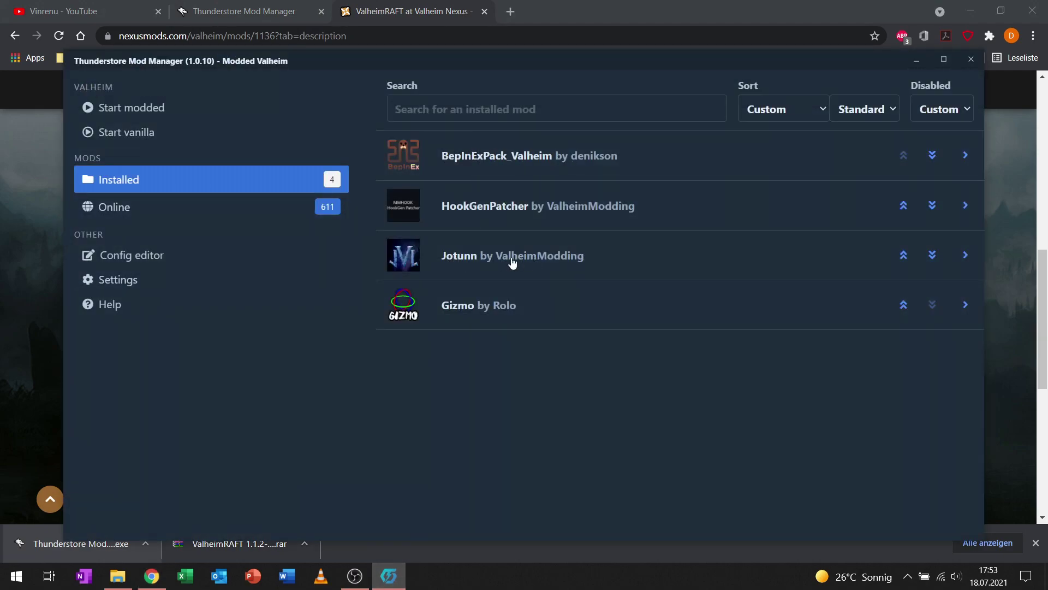
{"action": "key", "text": "alt+Tab"}
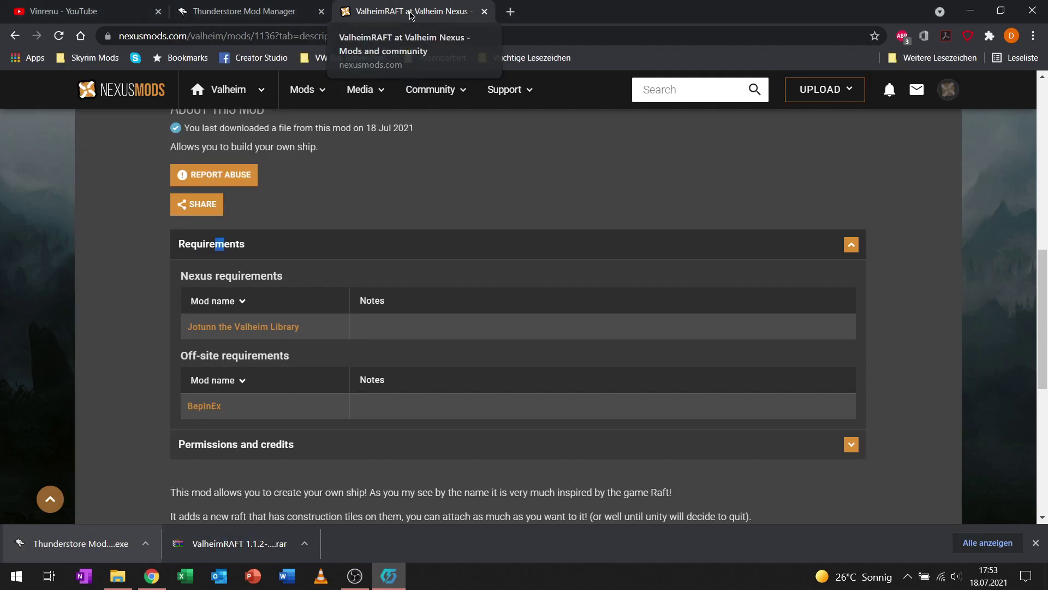
Step: Request the manual download of the main file ValheimRAFT 1.1.2 and accept the additional files requirement
{"action": "scroll", "coordinate": [490, 302], "scroll_direction": "up", "scroll_amount": 7}
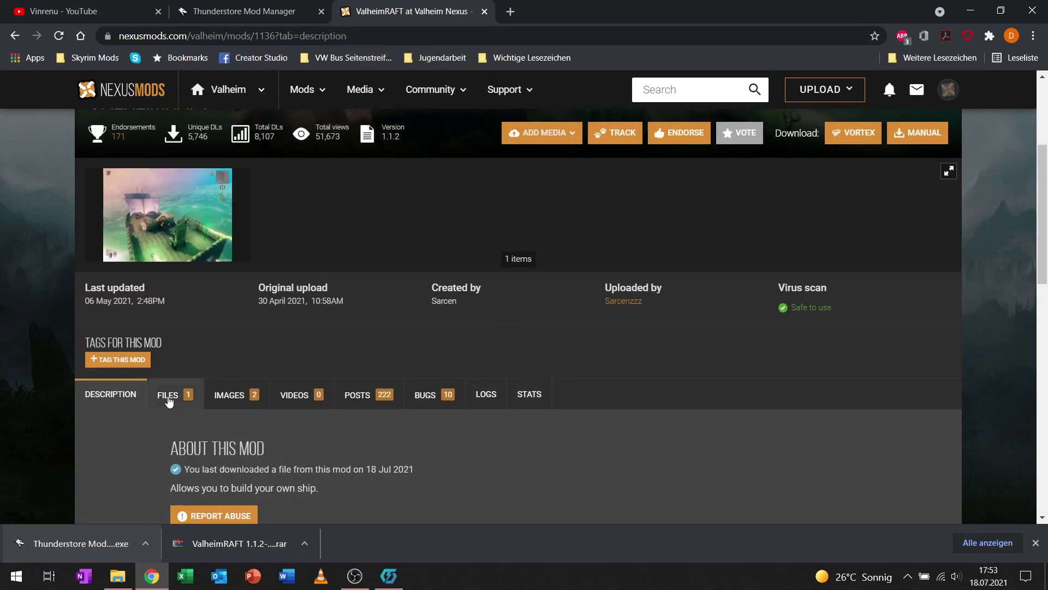
{"action": "left_click", "coordinate": [169, 395]}
{"action": "scroll", "coordinate": [542, 440], "scroll_direction": "down", "scroll_amount": 6}
{"action": "scroll", "coordinate": [389, 382], "scroll_direction": "down", "scroll_amount": 2}
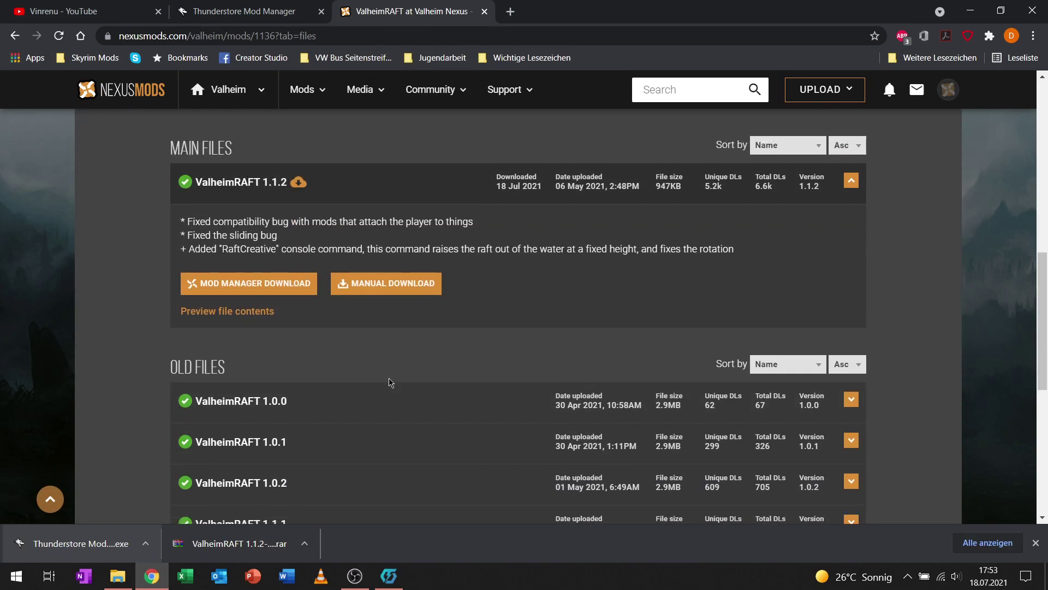
{"action": "scroll", "coordinate": [345, 282], "scroll_direction": "up", "scroll_amount": 2}
{"action": "scroll", "coordinate": [382, 355], "scroll_direction": "up", "scroll_amount": 6}
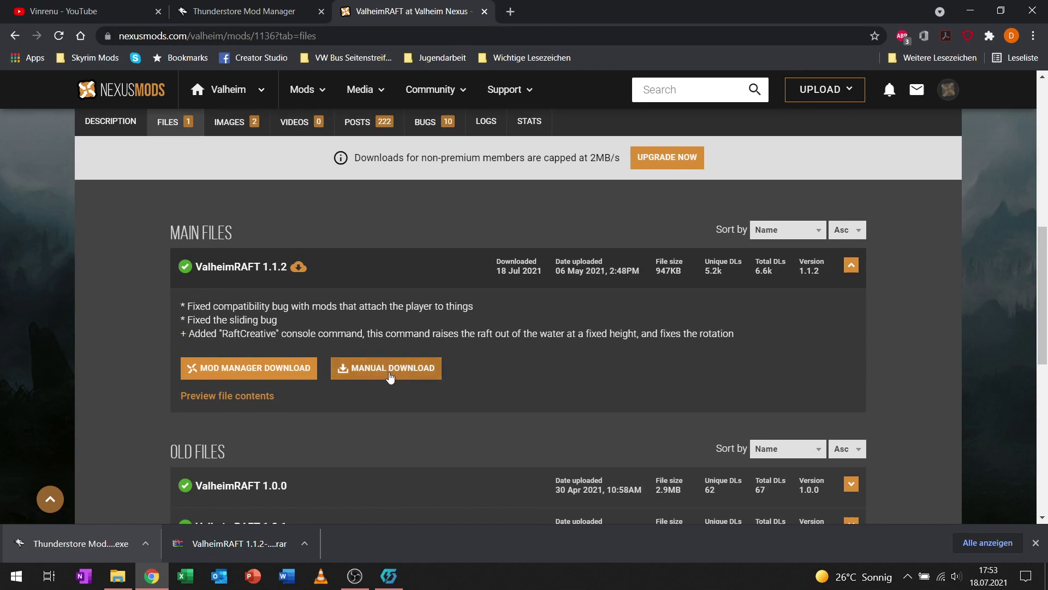
{"action": "scroll", "coordinate": [393, 437], "scroll_direction": "down", "scroll_amount": 5}
{"action": "scroll", "coordinate": [394, 440], "scroll_direction": "down", "scroll_amount": 1}
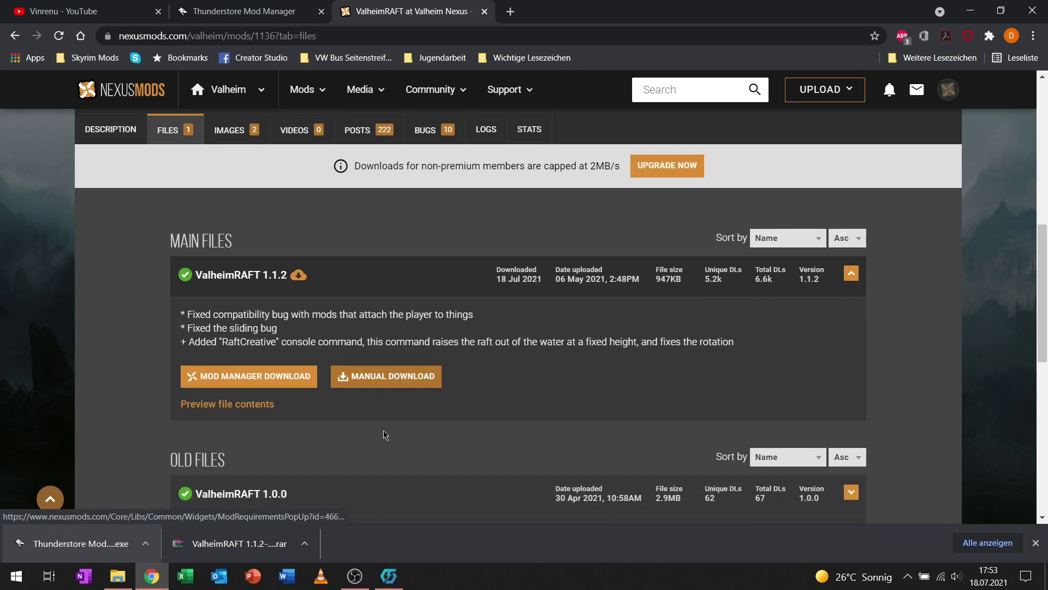
{"action": "left_click", "coordinate": [392, 374]}
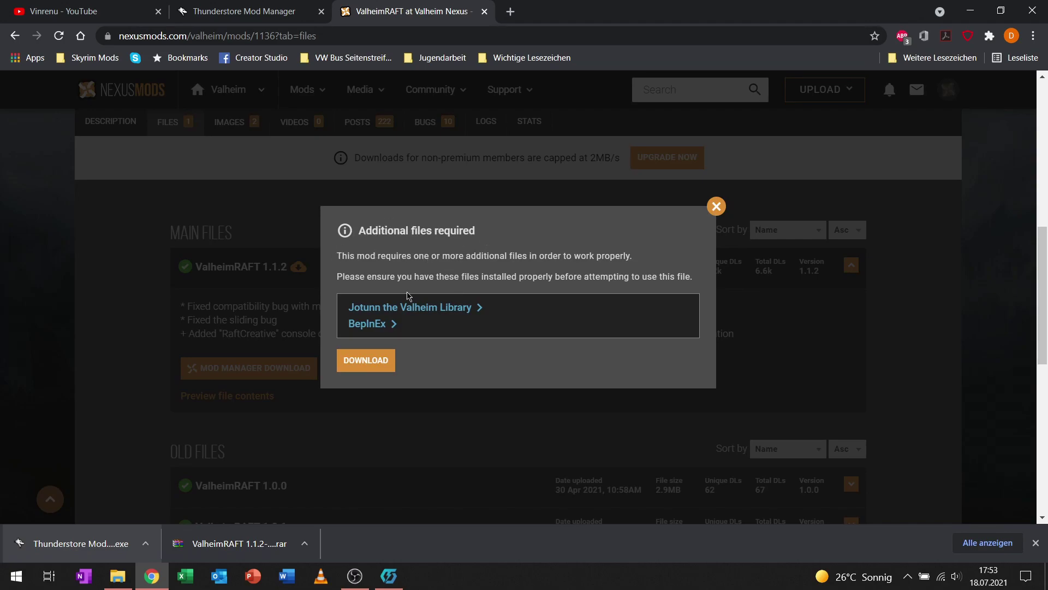
{"action": "left_click", "coordinate": [364, 359]}
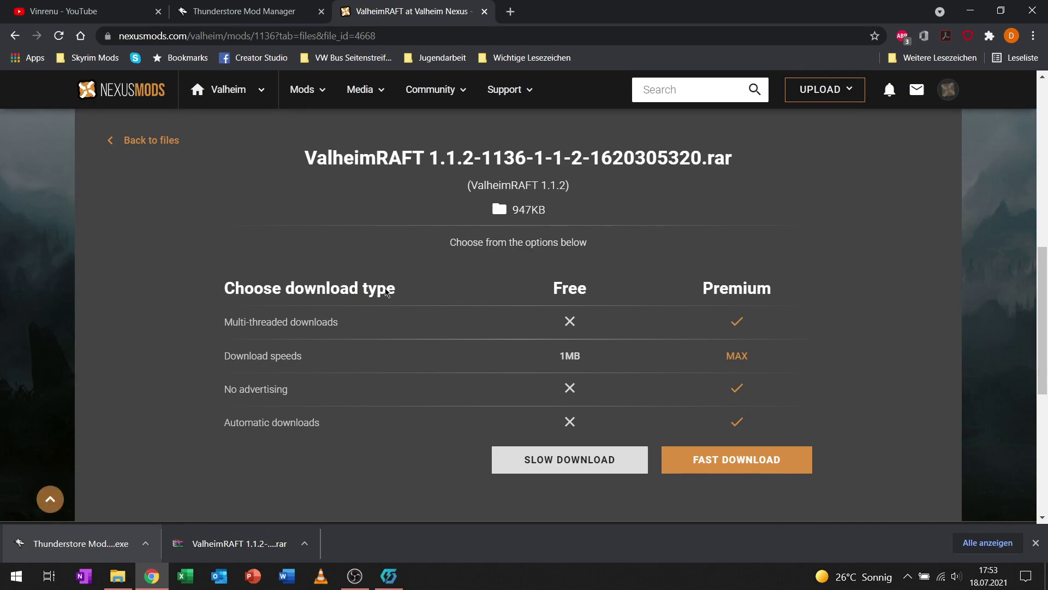
Step: Choose the slow download and save the ValheimRAFT 1.1.2 archive in the Downloads folder
{"action": "scroll", "coordinate": [386, 293], "scroll_direction": "down", "scroll_amount": 1}
{"action": "left_click", "coordinate": [561, 391]}
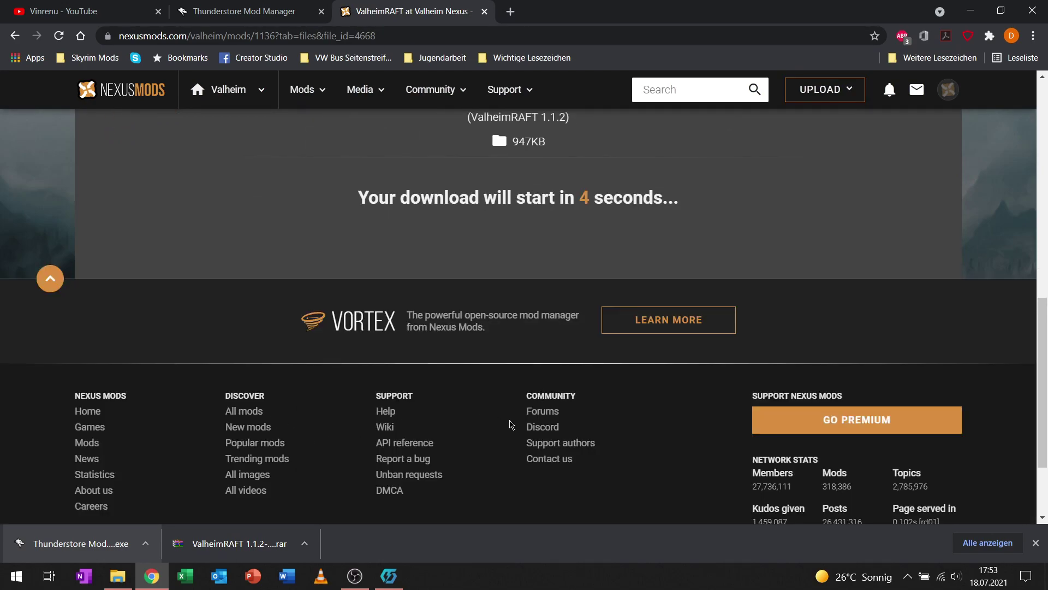
{"action": "scroll", "coordinate": [519, 415], "scroll_direction": "up", "scroll_amount": 2}
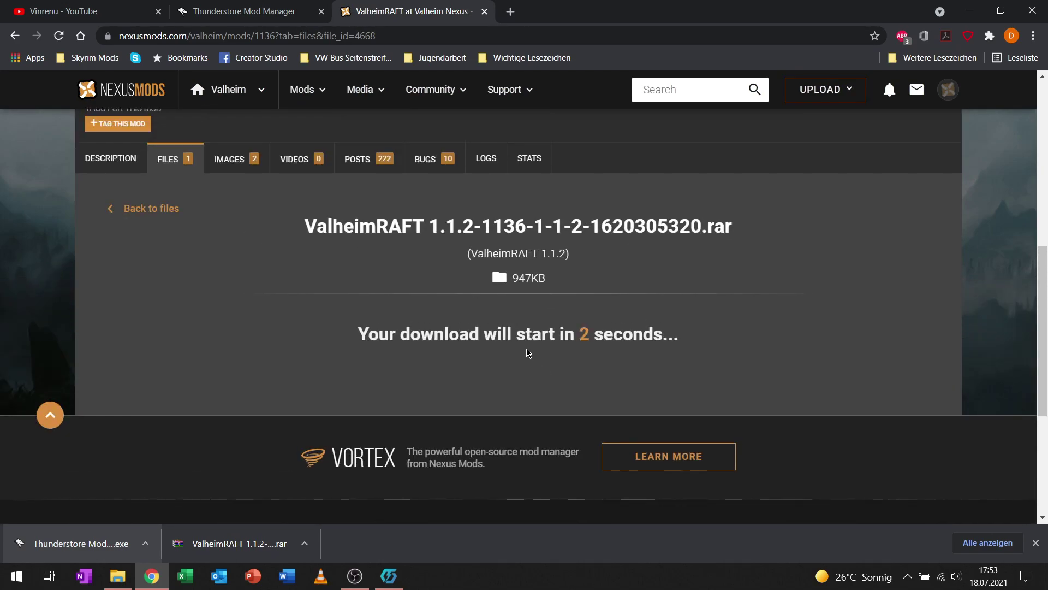
{"action": "scroll", "coordinate": [557, 363], "scroll_direction": "up", "scroll_amount": 1}
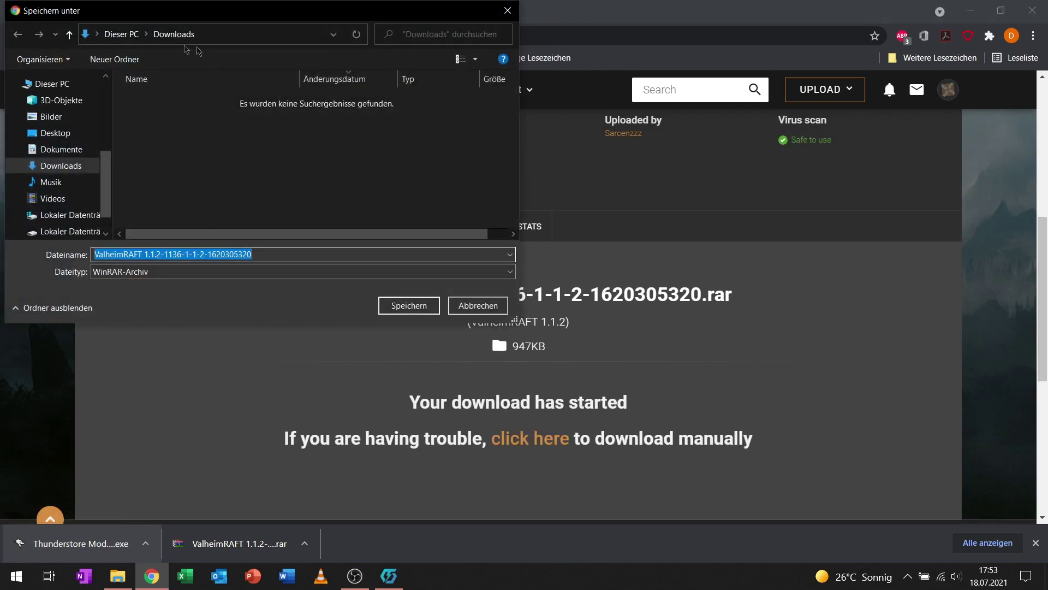
{"action": "left_click", "coordinate": [407, 305]}
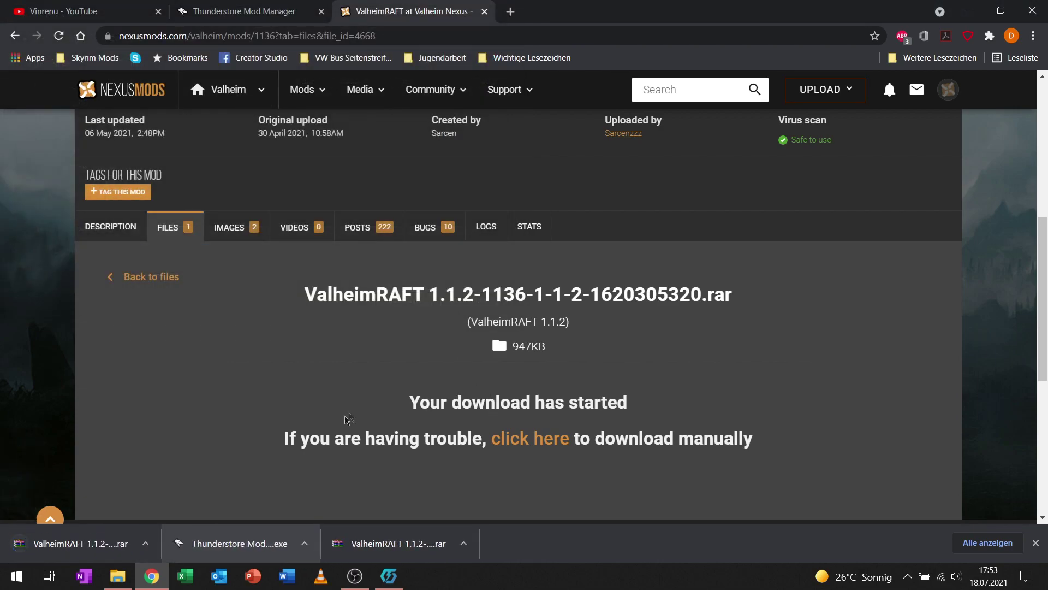
Step: Show the downloaded ValheimRAFT archive in its folder, then reposition and enlarge the Explorer window
{"action": "left_click", "coordinate": [465, 544]}
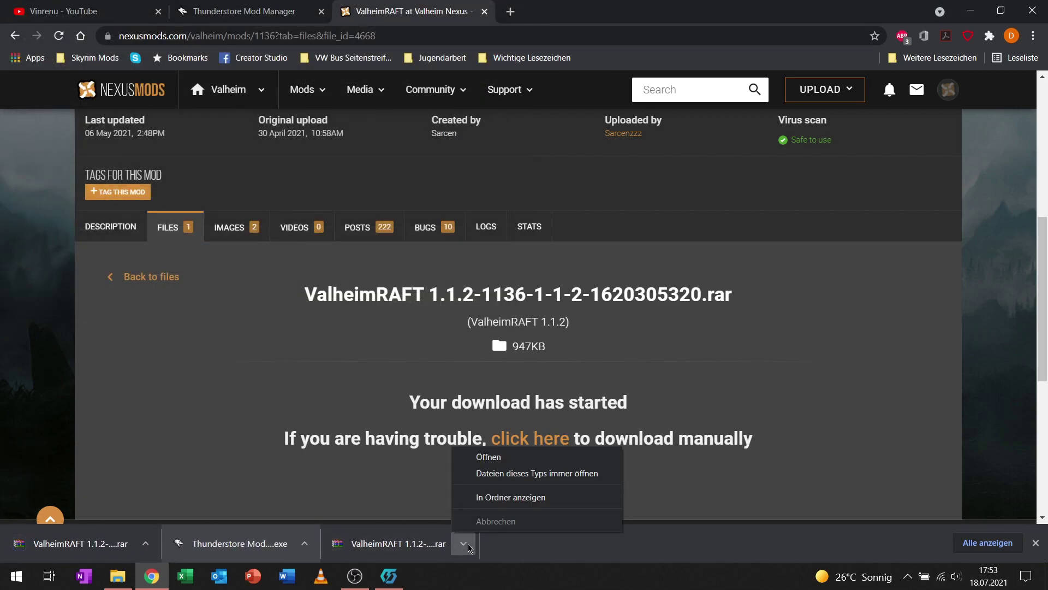
{"action": "left_click", "coordinate": [468, 544]}
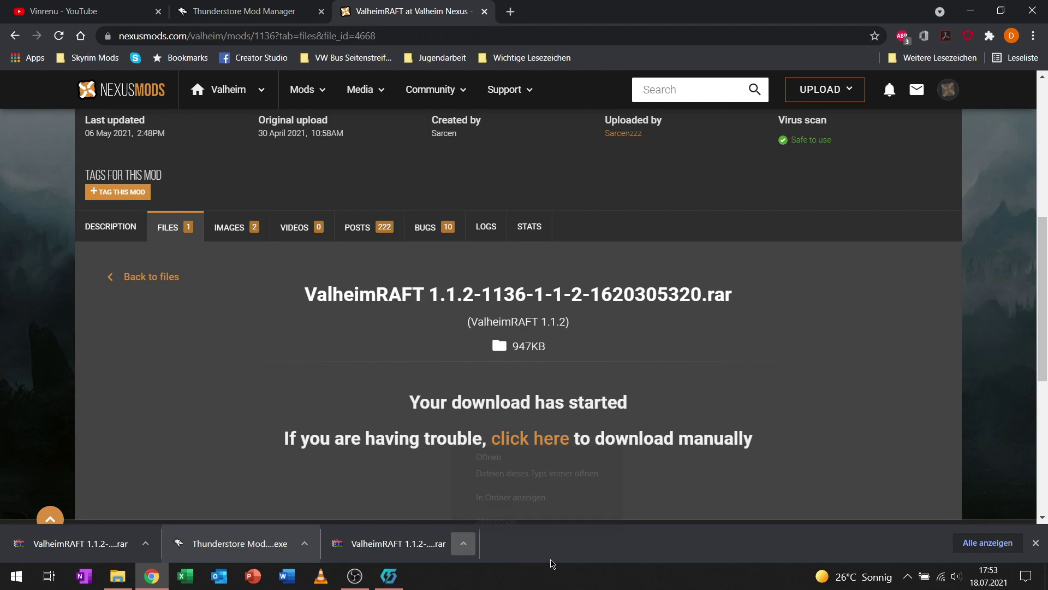
{"action": "left_click", "coordinate": [146, 544]}
{"action": "left_click", "coordinate": [186, 498]}
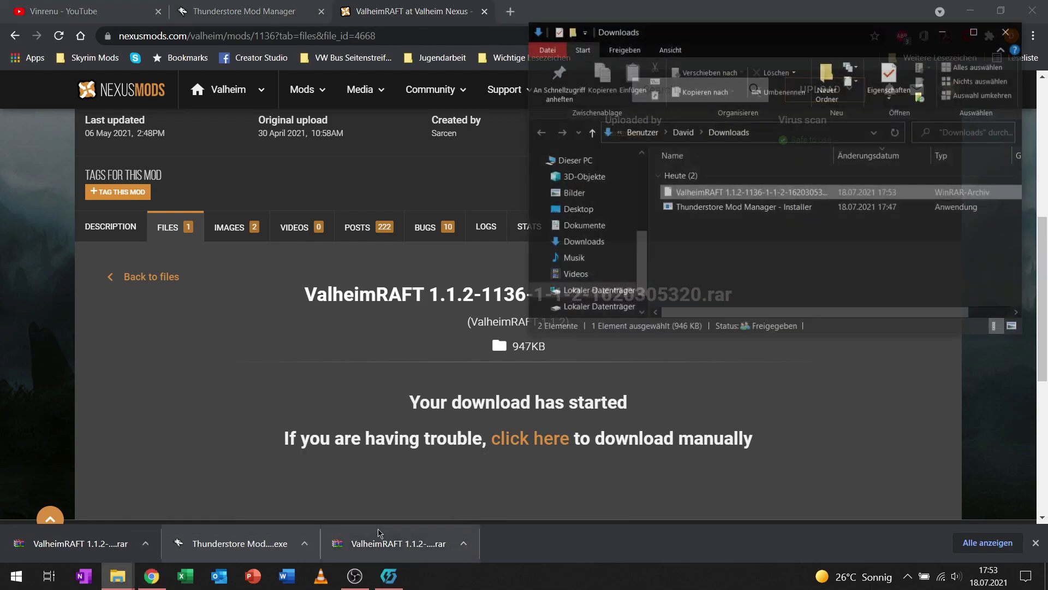
{"action": "left_click_drag", "start_coordinate": [783, 46], "coordinate": [316, 35]}
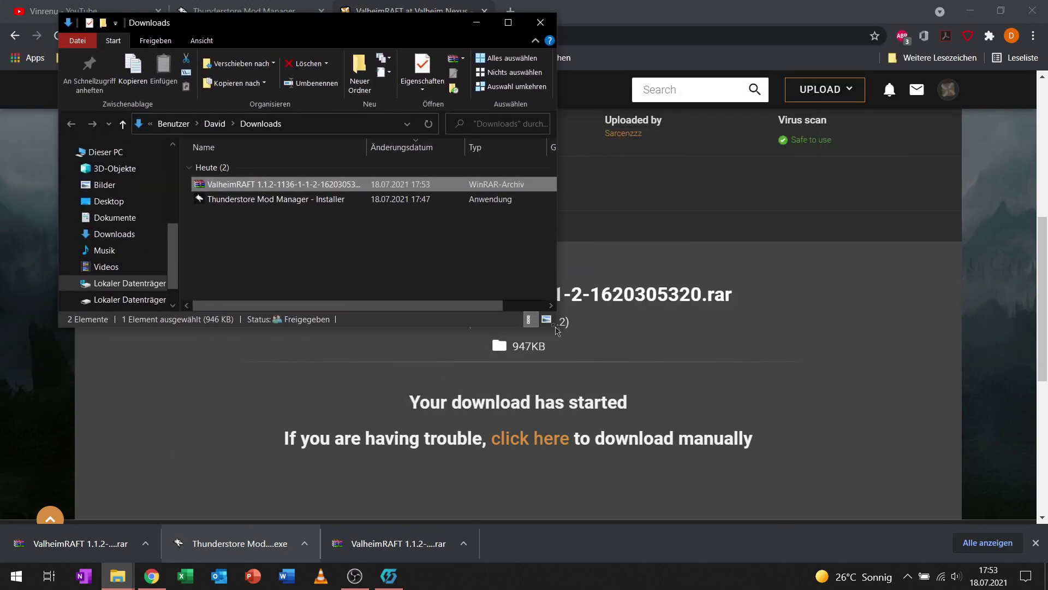
{"action": "left_click_drag", "start_coordinate": [560, 334], "coordinate": [611, 384]}
Step: Extract the ValheimRAFT archive directly into Downloads, check the contents of the extracted folder and return to Downloads
{"action": "right_click", "coordinate": [268, 187]}
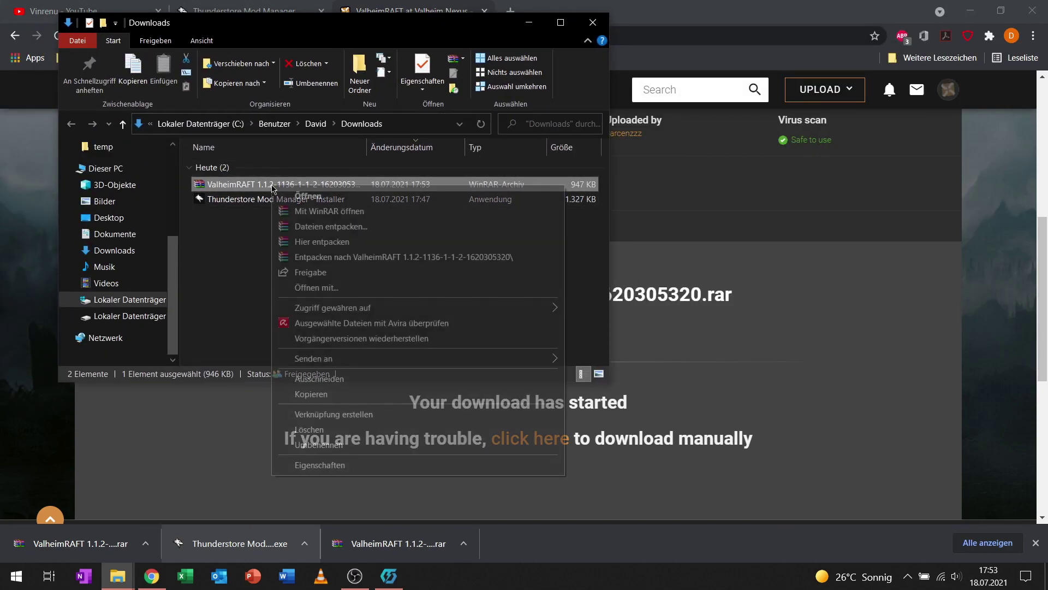
{"action": "left_click", "coordinate": [352, 244]}
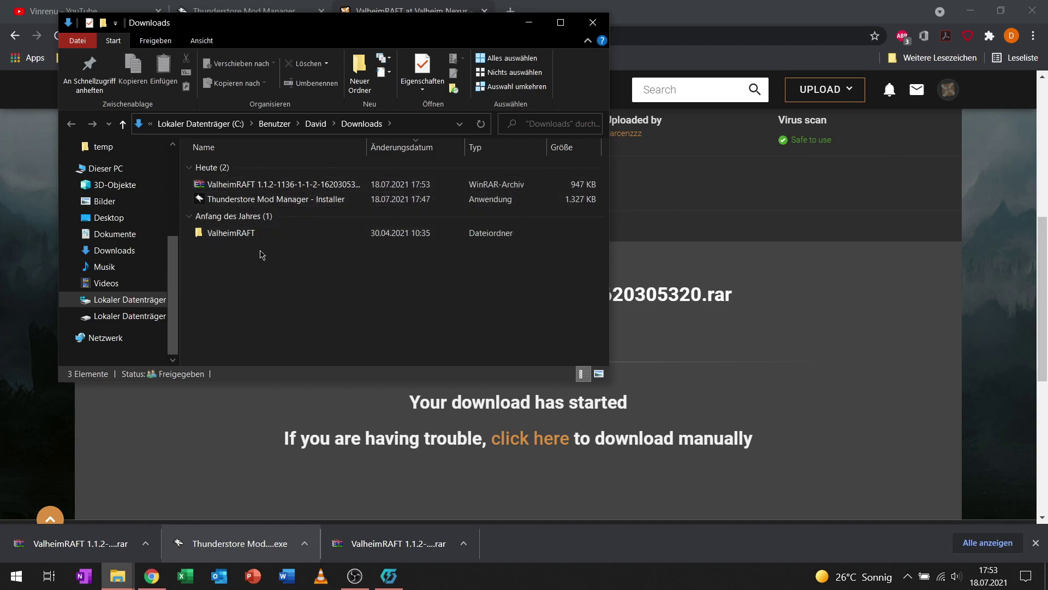
{"action": "double_click", "coordinate": [231, 234]}
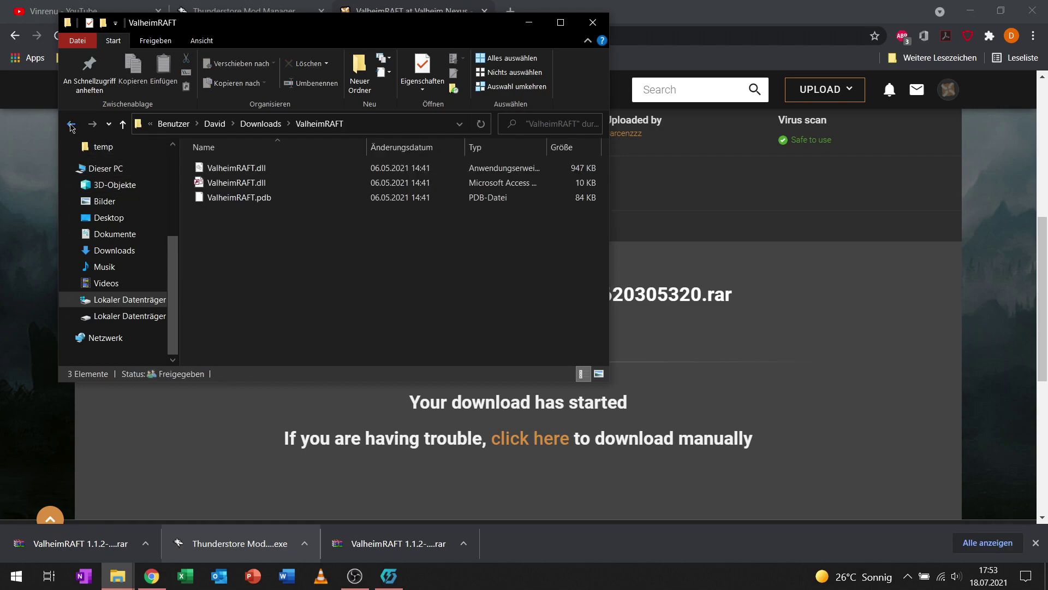
{"action": "left_click", "coordinate": [71, 125]}
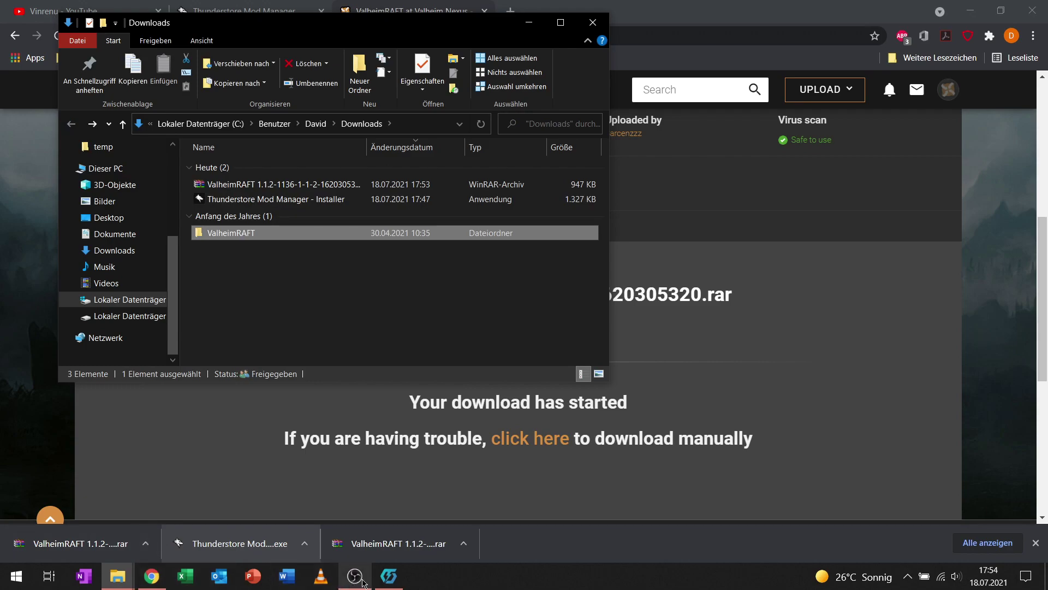
Step: Switch to Thunderstore Mod Manager, open its settings and bring up the "Modded Valheim" profile folder in File Explorer
{"action": "left_click", "coordinate": [389, 576]}
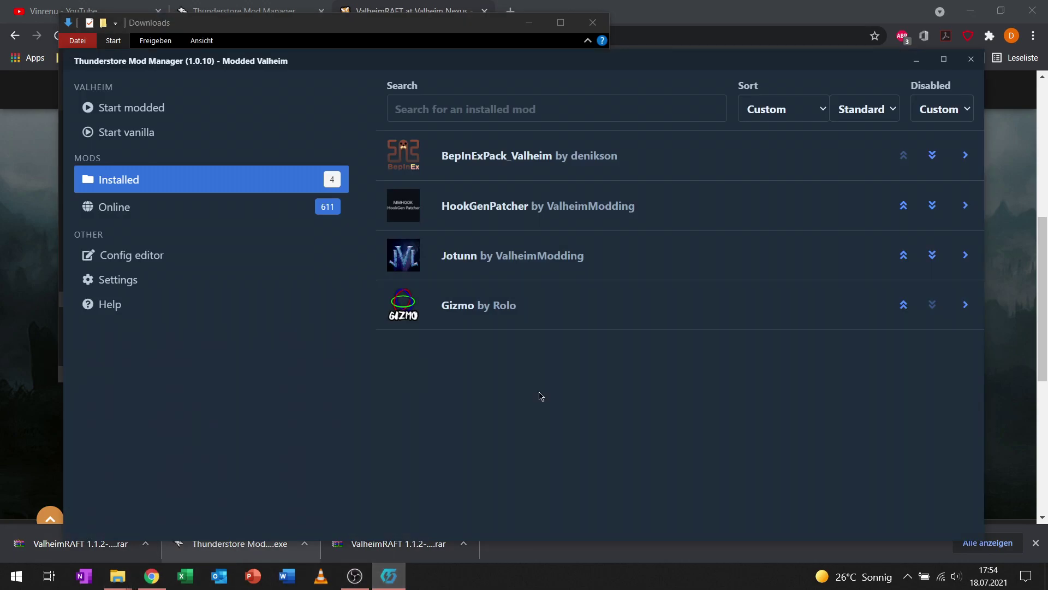
{"action": "left_click", "coordinate": [279, 314]}
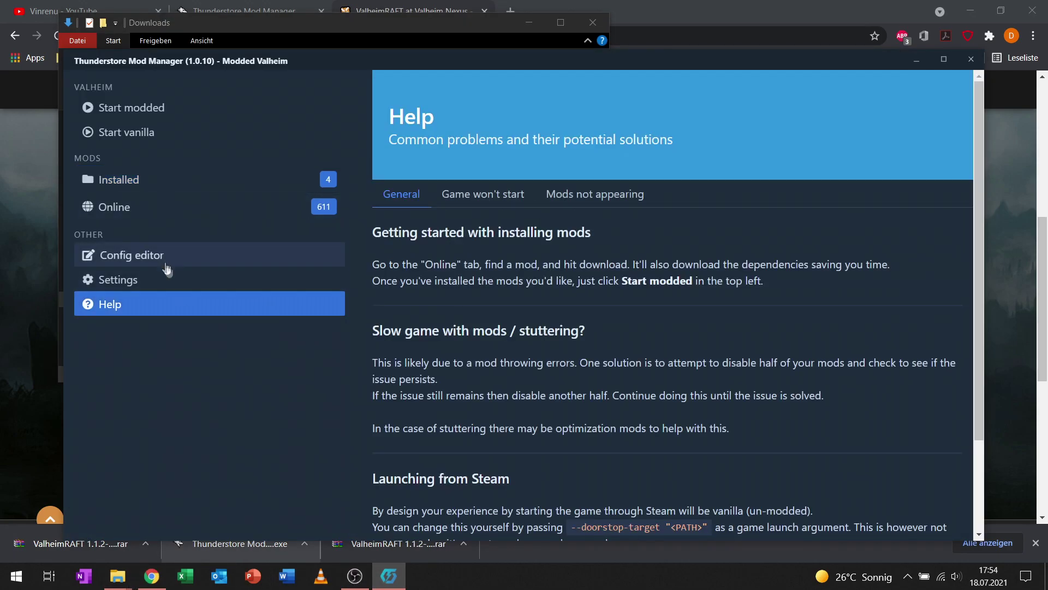
{"action": "left_click", "coordinate": [184, 289]}
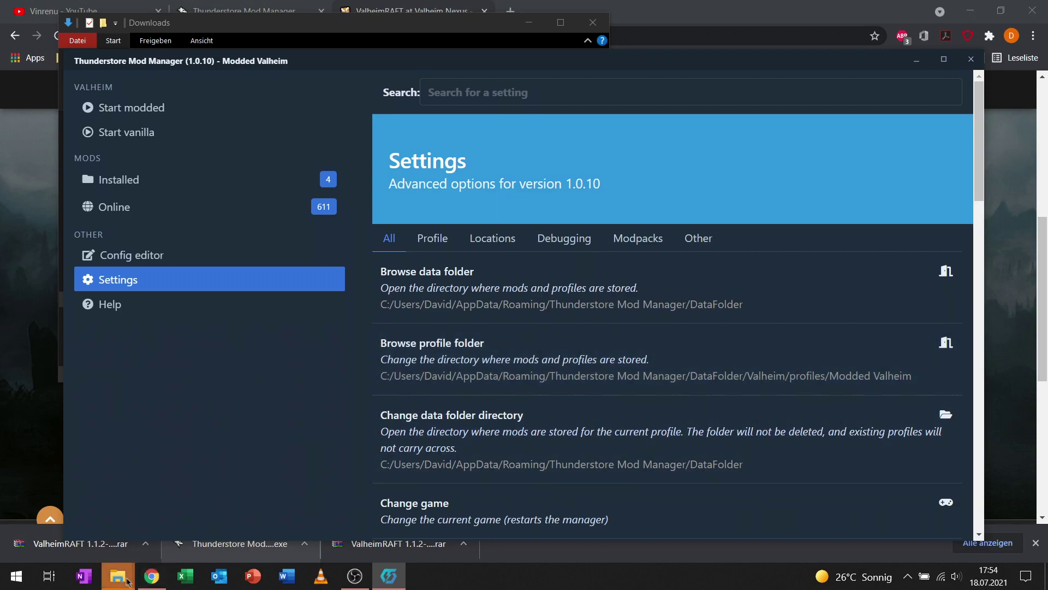
{"action": "mouse_move", "coordinate": [118, 576]}
{"action": "left_click", "coordinate": [345, 496]}
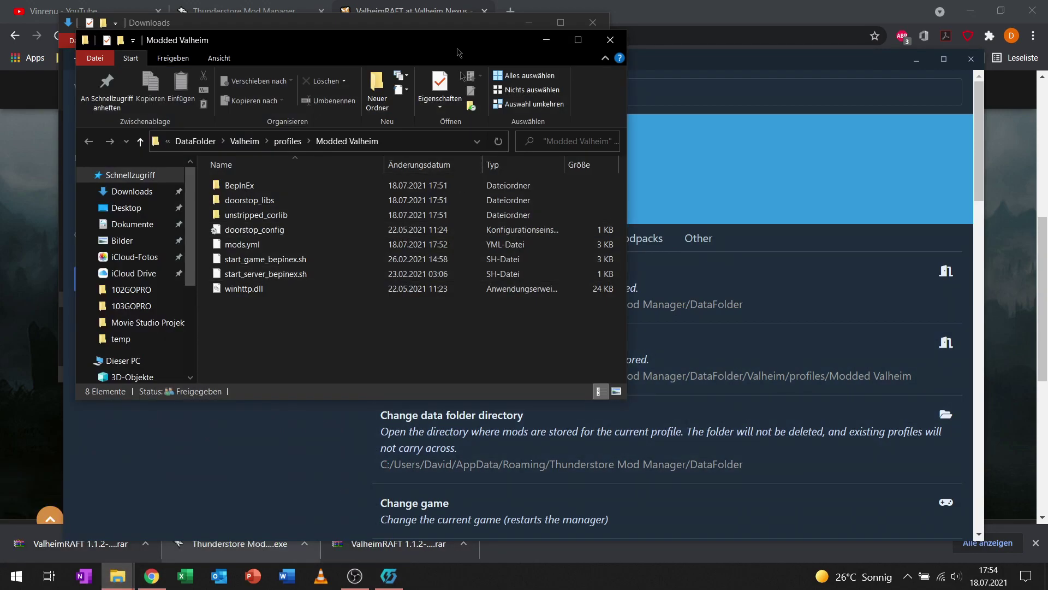
Step: Move the profile folder window aside and open the plugins folder inside BepInEx
{"action": "left_click_drag", "start_coordinate": [415, 40], "coordinate": [778, 65]}
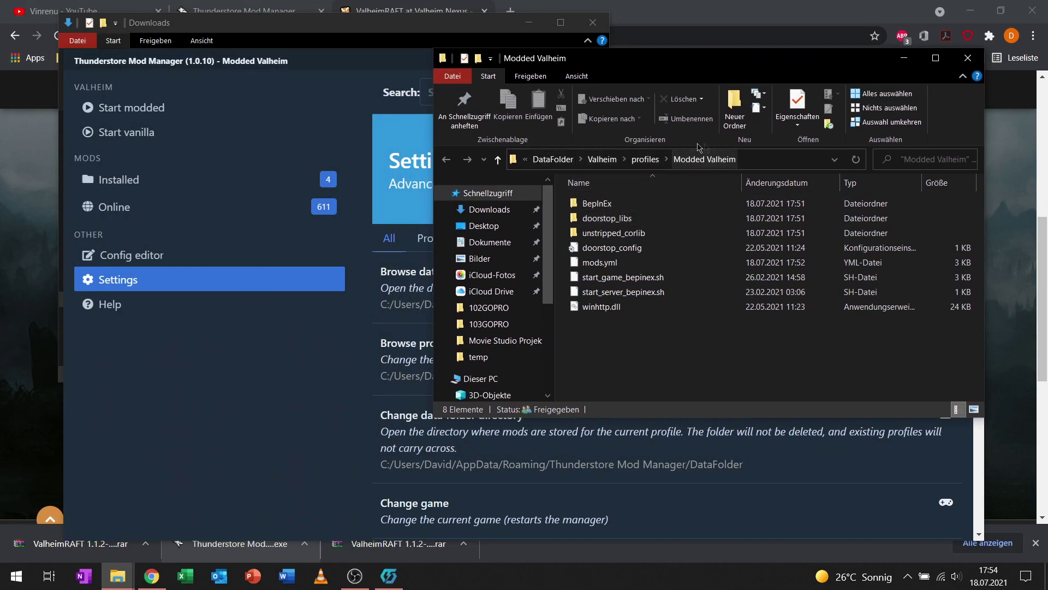
{"action": "double_click", "coordinate": [628, 208]}
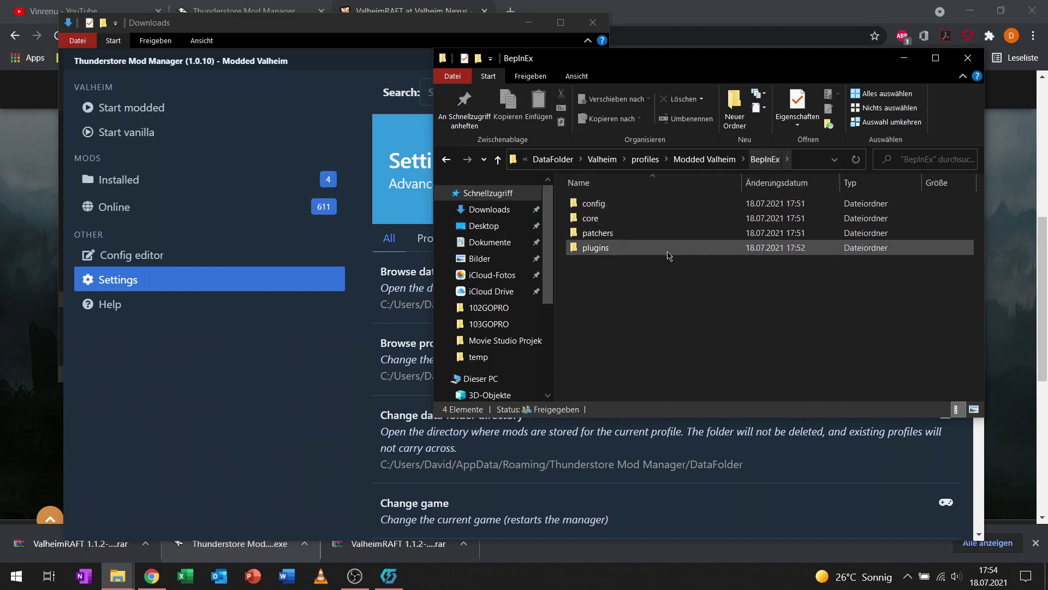
{"action": "double_click", "coordinate": [618, 249]}
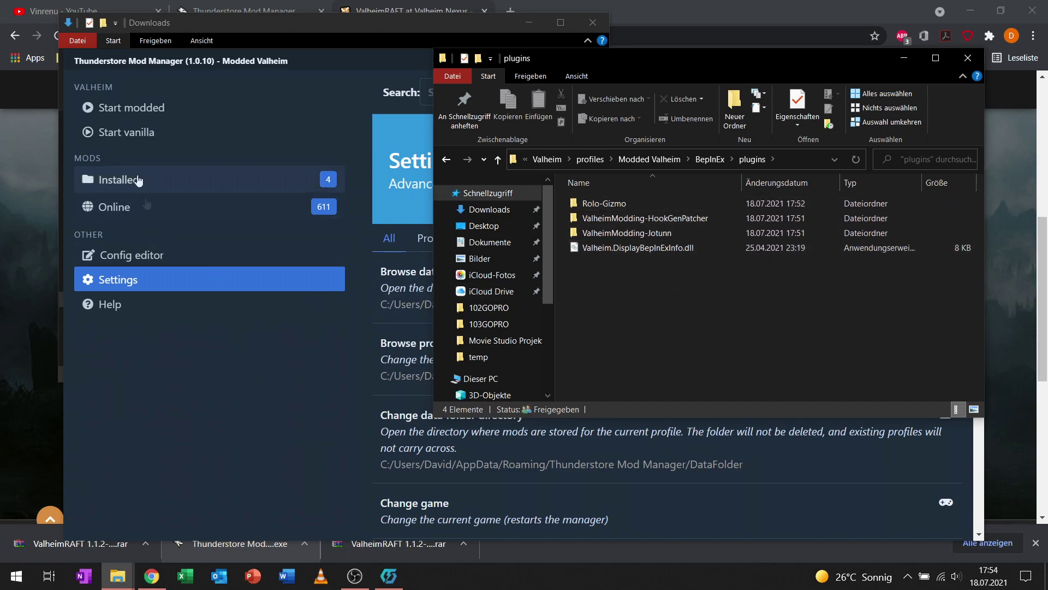
Step: Show the installed mods list in Thunderstore Mod Manager, then bring the plugins folder window back to the front
{"action": "left_click", "coordinate": [158, 183]}
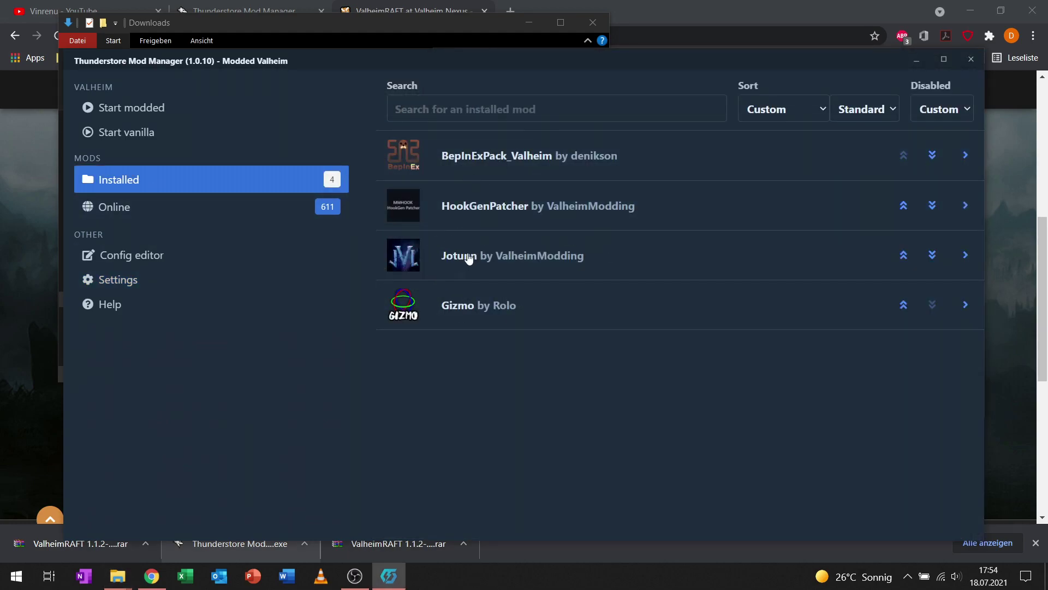
{"action": "mouse_move", "coordinate": [117, 576]}
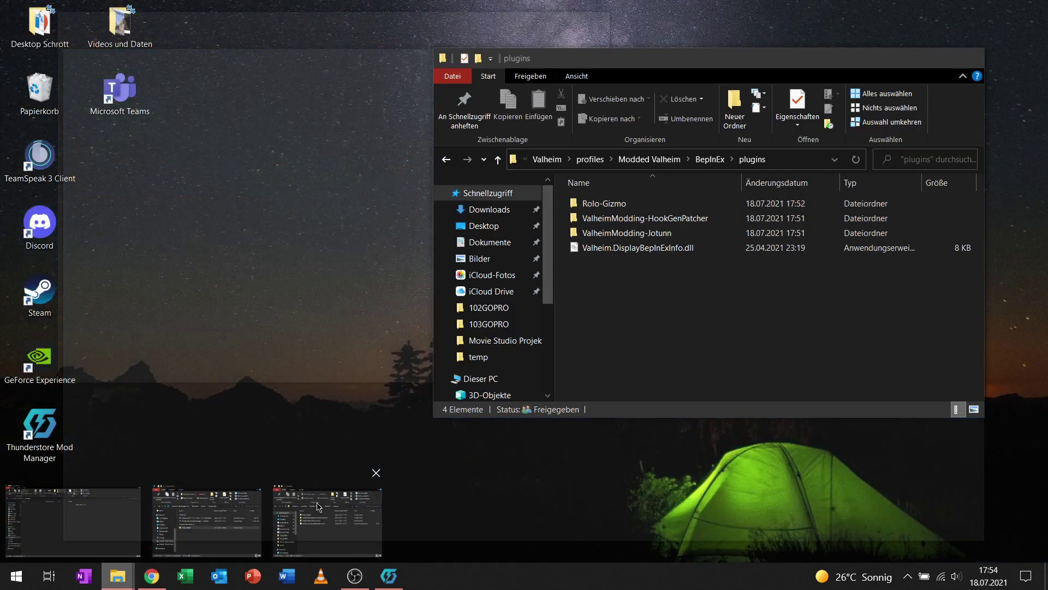
{"action": "left_click", "coordinate": [329, 507]}
Step: Arrange the Downloads and plugins windows side by side and move the ValheimRAFT folder into plugins
{"action": "mouse_move", "coordinate": [127, 573]}
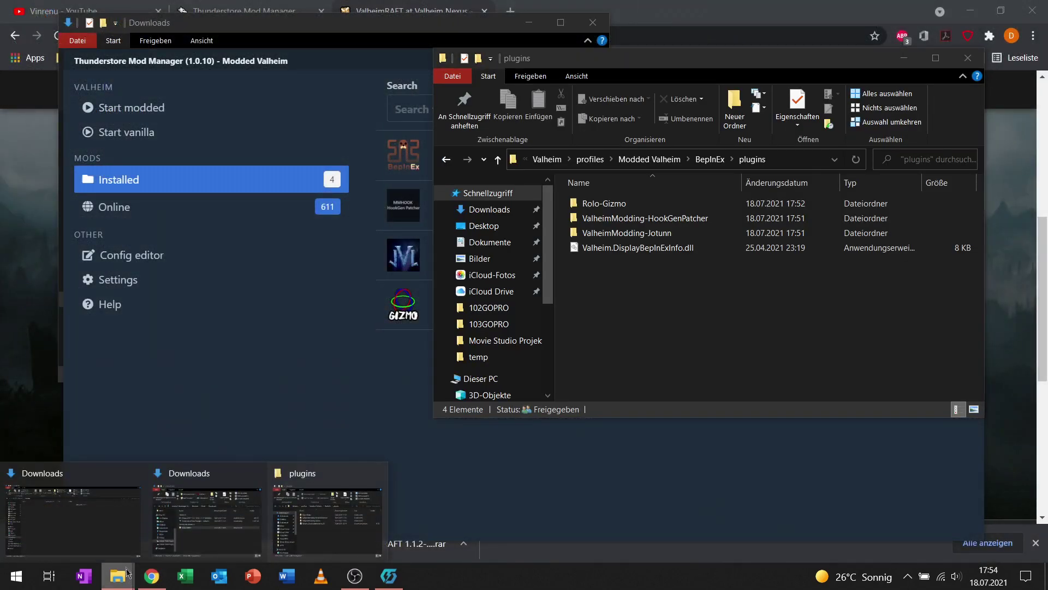
{"action": "left_click_drag", "start_coordinate": [461, 25], "coordinate": [412, 21]}
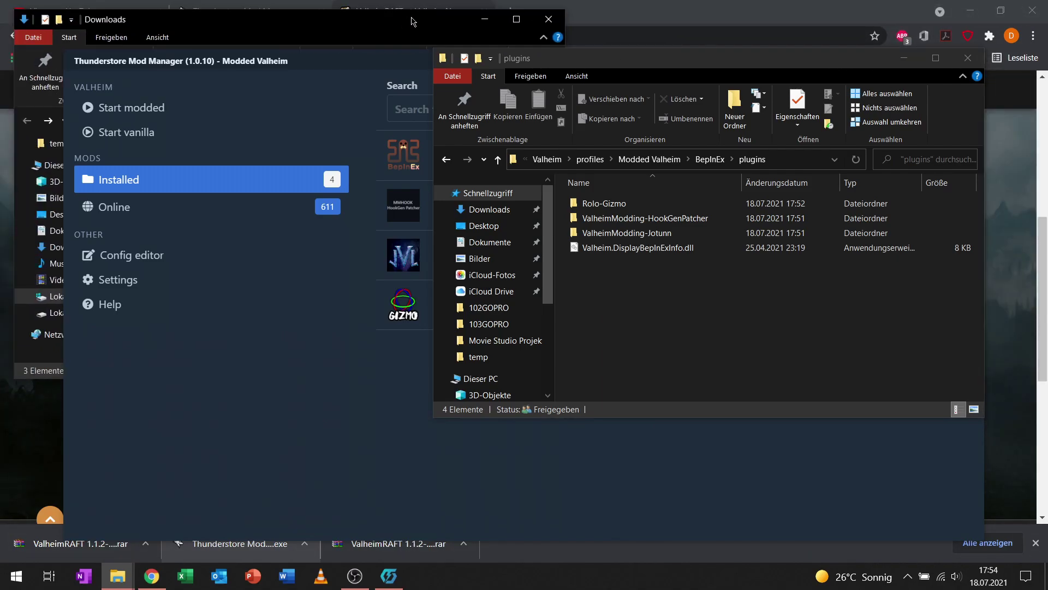
{"action": "left_click", "coordinate": [340, 74]}
{"action": "left_click", "coordinate": [916, 60]}
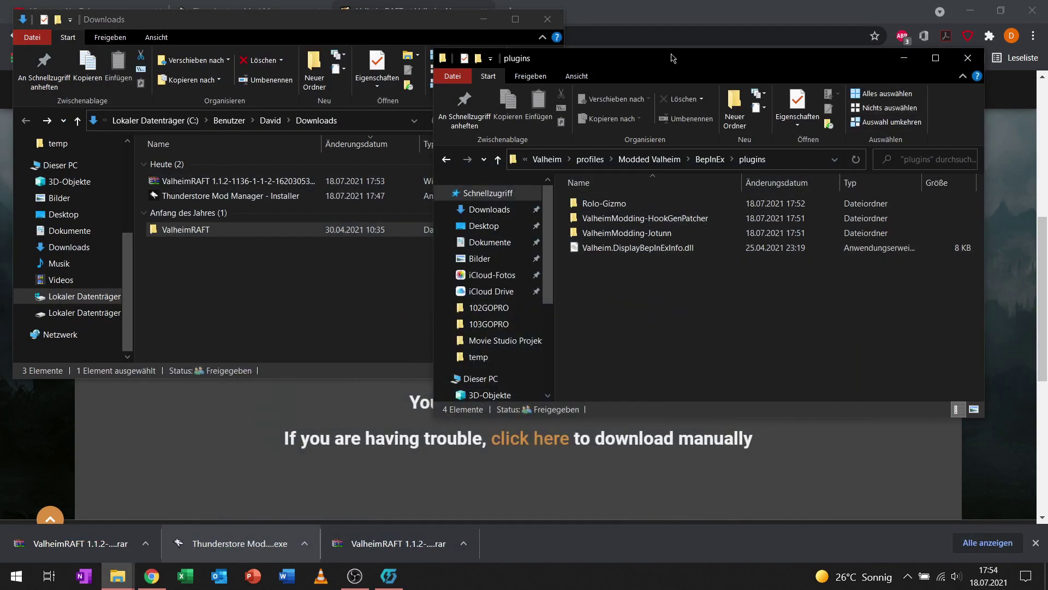
{"action": "left_click_drag", "start_coordinate": [395, 26], "coordinate": [375, 39]}
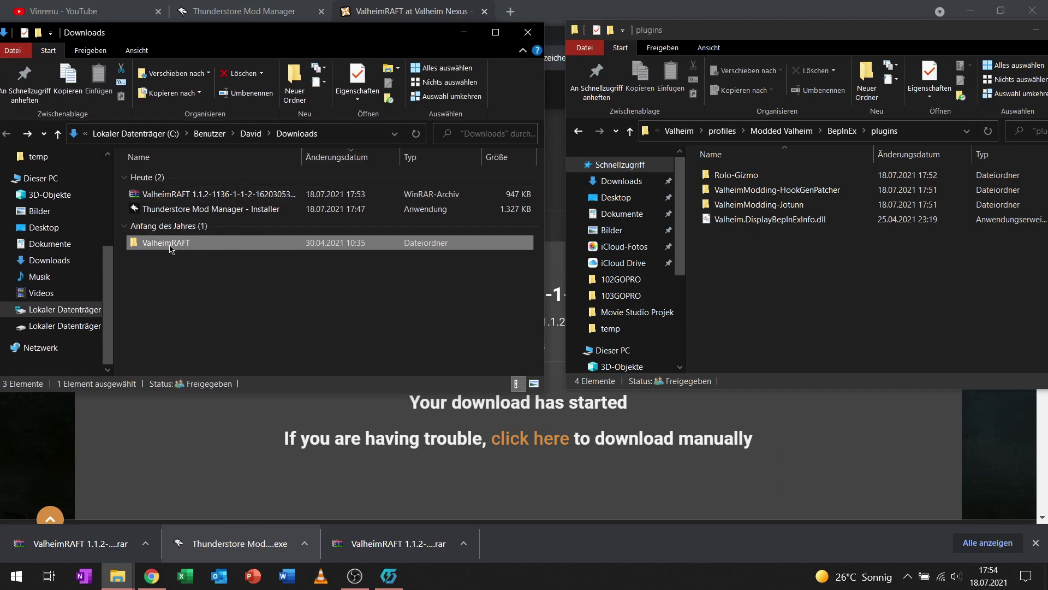
{"action": "left_click_drag", "start_coordinate": [171, 248], "coordinate": [860, 355]}
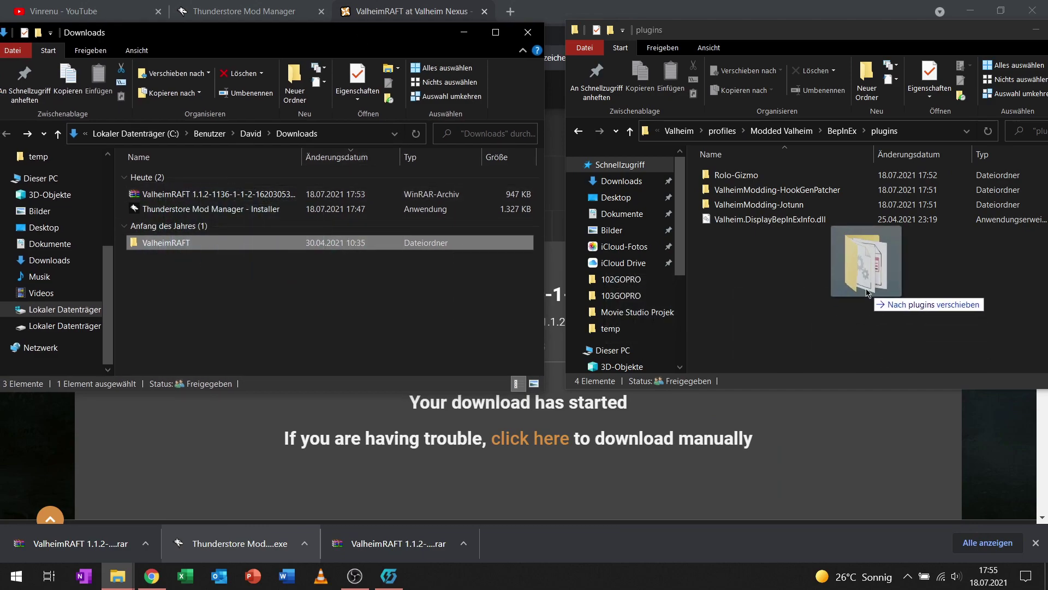
{"action": "left_click_drag", "start_coordinate": [868, 293], "coordinate": [867, 293]}
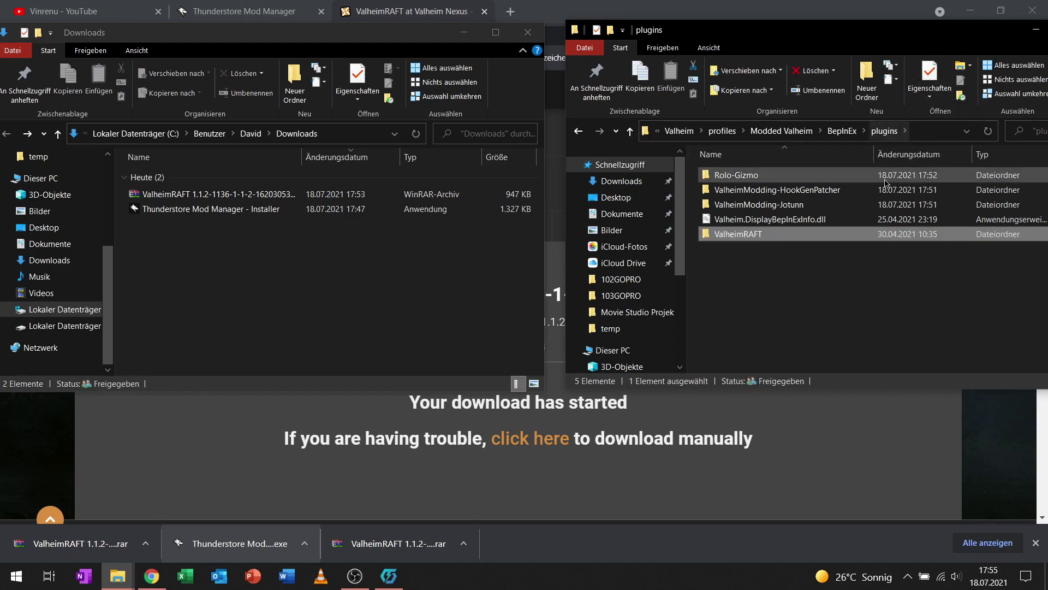
Step: Reposition the plugins window, then switch to Thunderstore Mod Manager and start the modded version of Valheim
{"action": "left_click", "coordinate": [389, 576]}
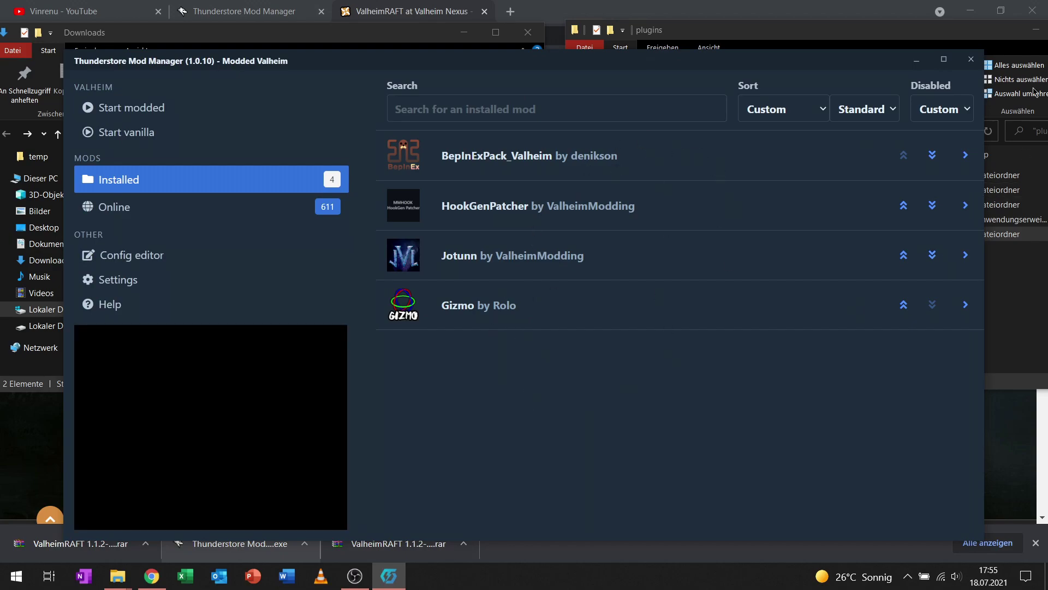
{"action": "left_click", "coordinate": [919, 62]}
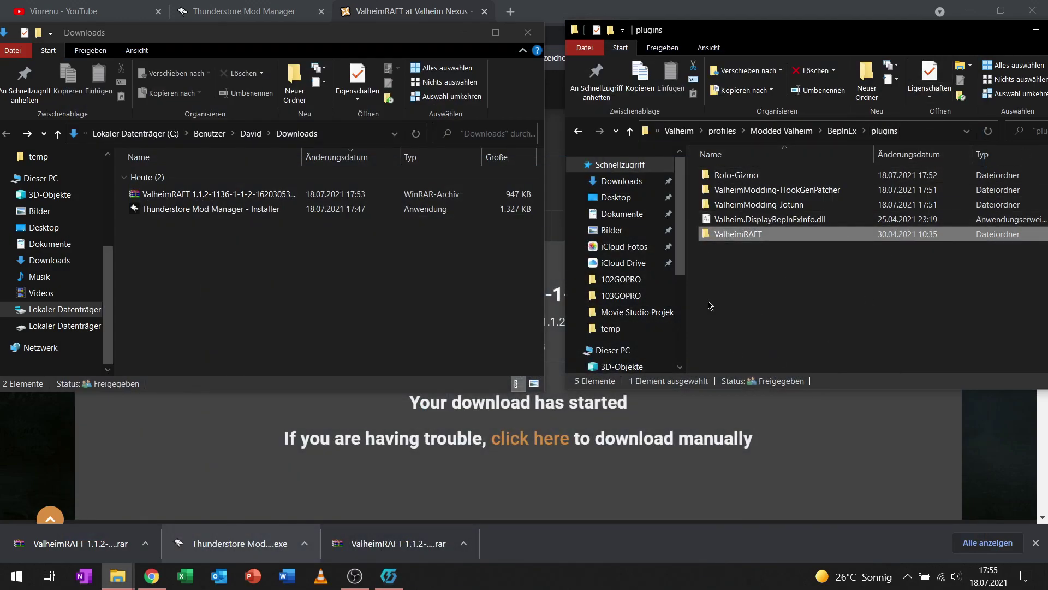
{"action": "left_click_drag", "start_coordinate": [752, 46], "coordinate": [619, 113]}
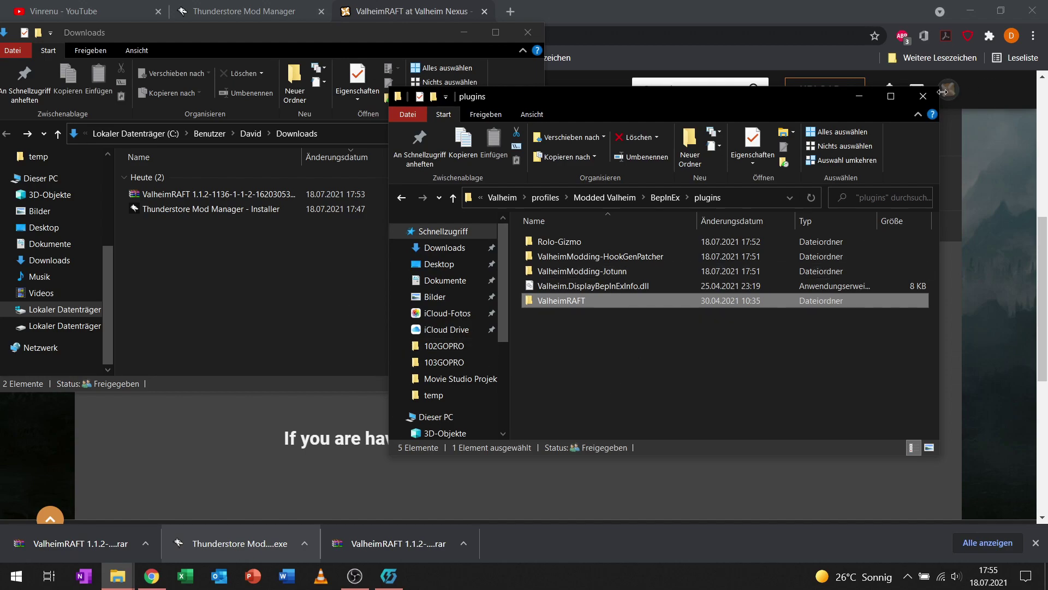
{"action": "left_click", "coordinate": [398, 587]}
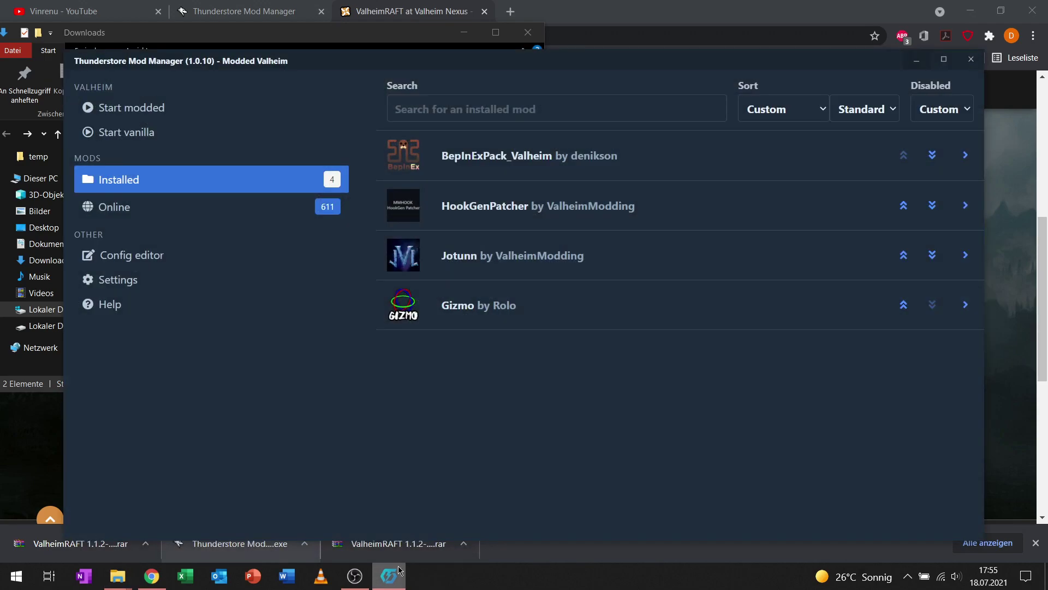
{"action": "left_click", "coordinate": [180, 108]}
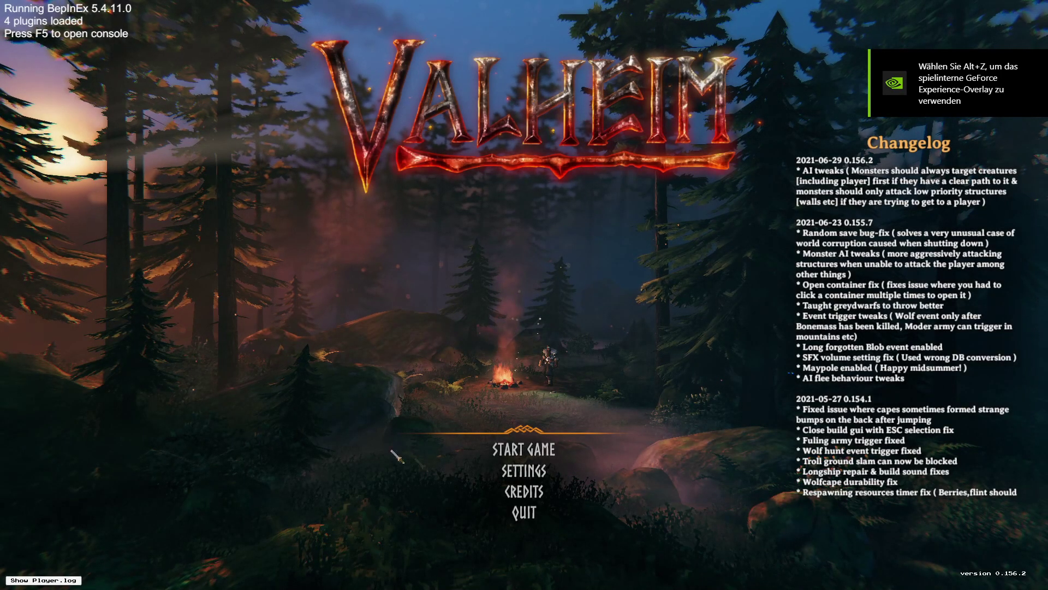
Step: Check the BepInEx console log for the loading entries of the installed plugins, then return to the Valheim main menu
{"action": "key", "text": "alt+Tab"}
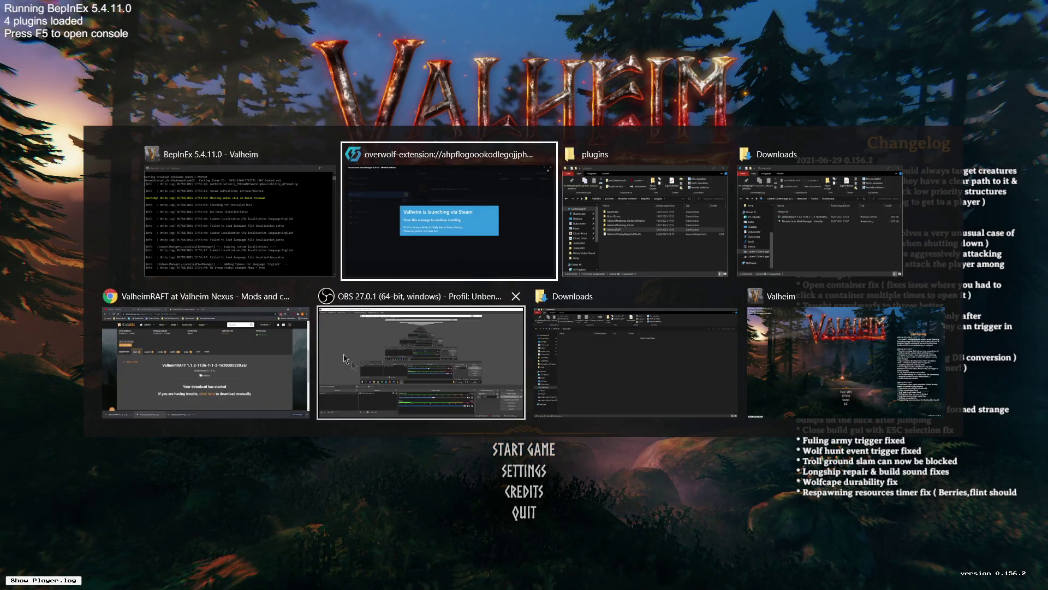
{"action": "left_click", "coordinate": [251, 207]}
{"action": "scroll", "coordinate": [396, 232], "scroll_direction": "up", "scroll_amount": 10}
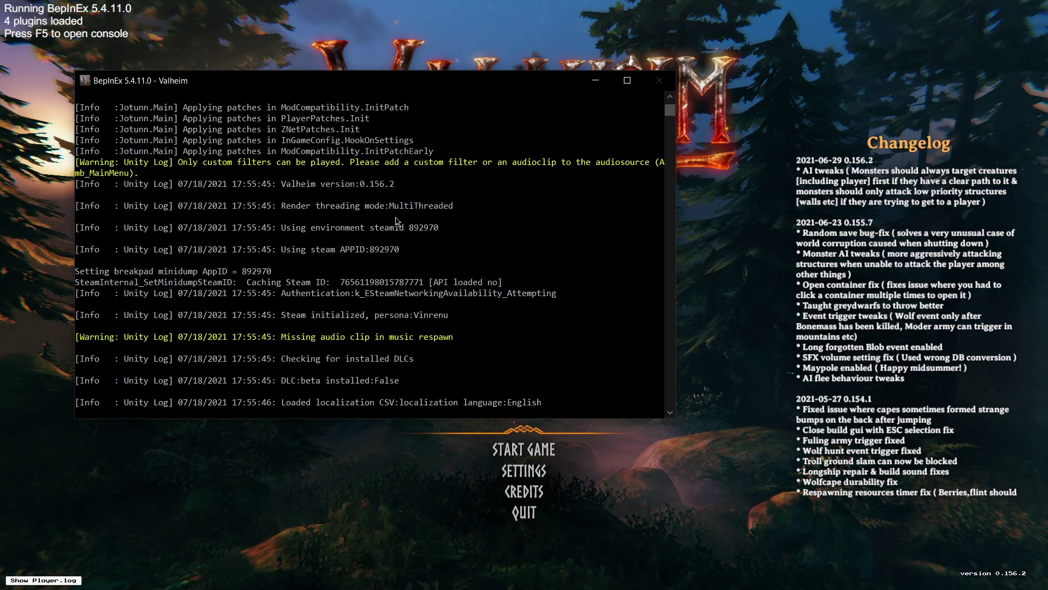
{"action": "scroll", "coordinate": [328, 306], "scroll_direction": "up", "scroll_amount": 2}
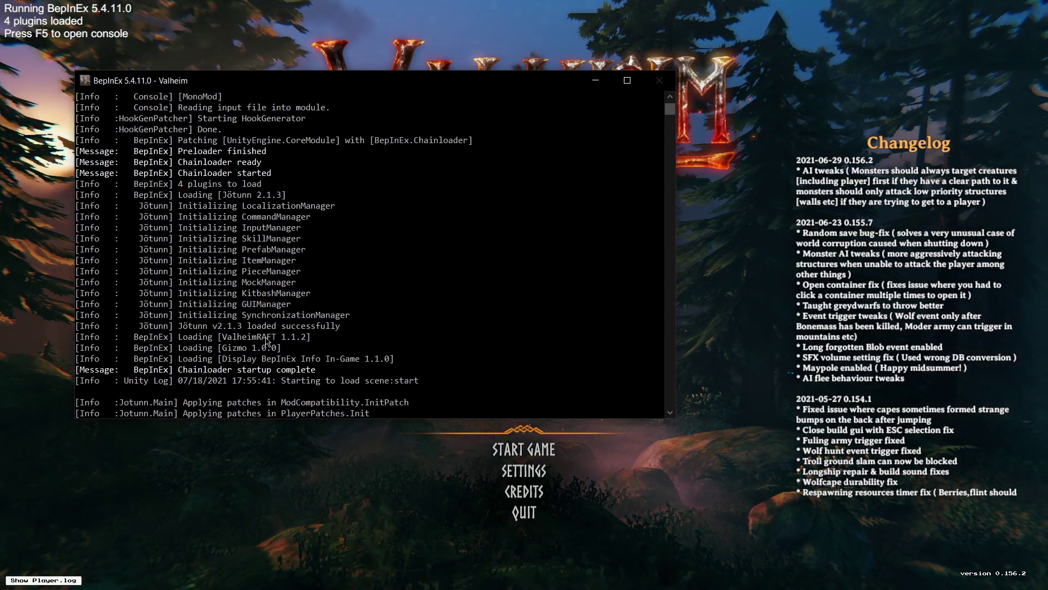
{"action": "scroll", "coordinate": [267, 345], "scroll_direction": "up", "scroll_amount": 1}
{"action": "scroll", "coordinate": [276, 347], "scroll_direction": "down", "scroll_amount": 1}
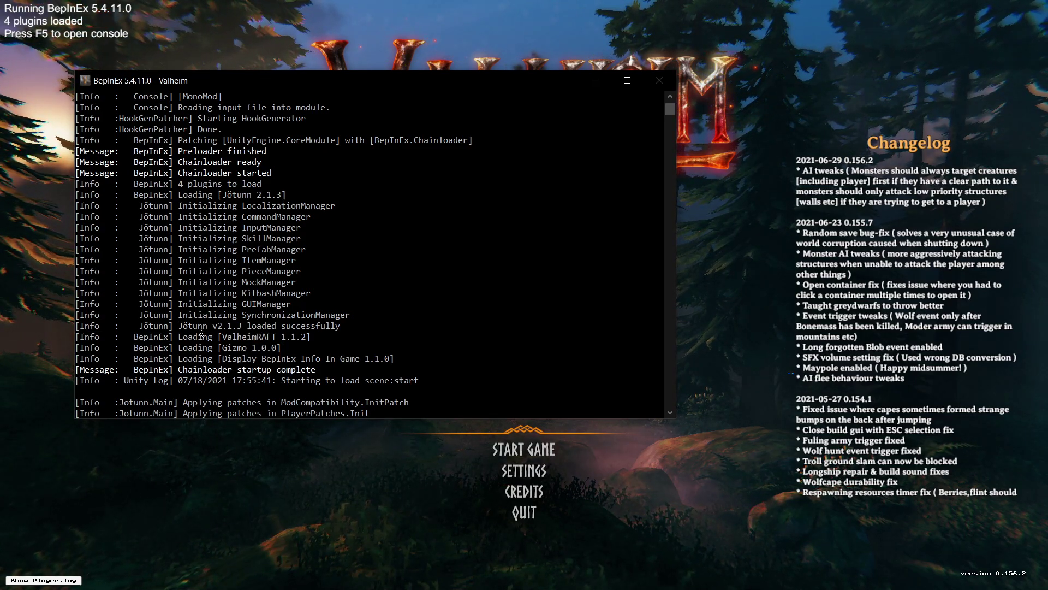
{"action": "left_click", "coordinate": [730, 261]}
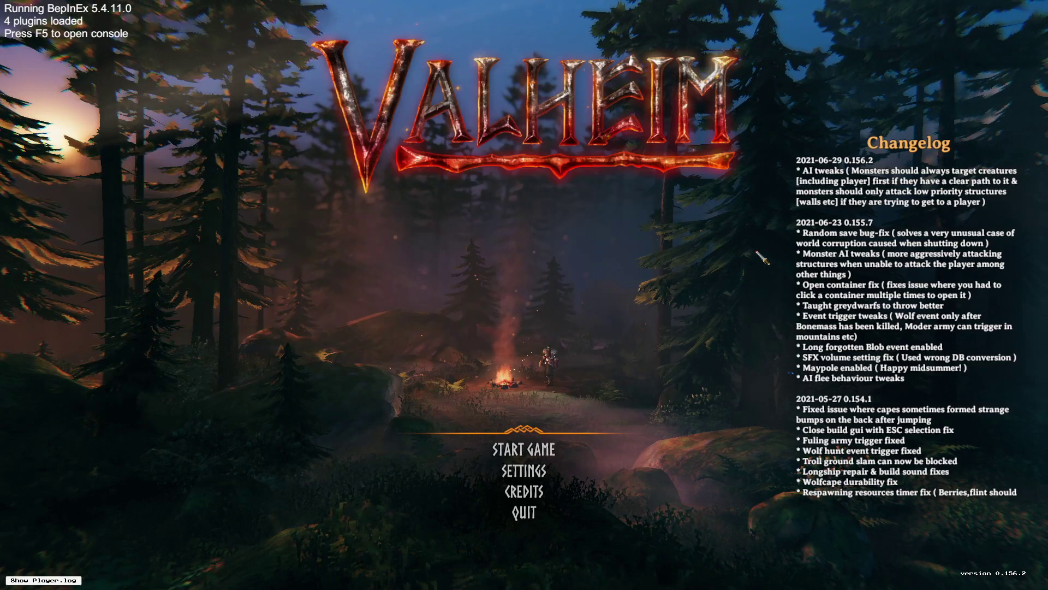
Step: Start the game with the preselected character and load the TutorialCheats world
{"action": "left_click", "coordinate": [542, 451]}
{"action": "left_click", "coordinate": [532, 565]}
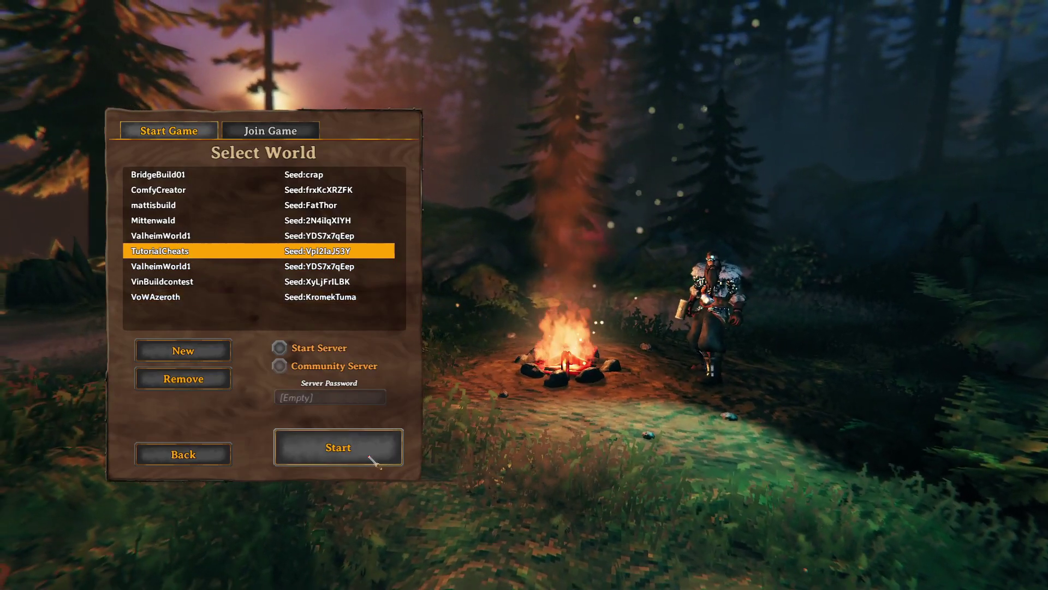
{"action": "left_click", "coordinate": [352, 460]}
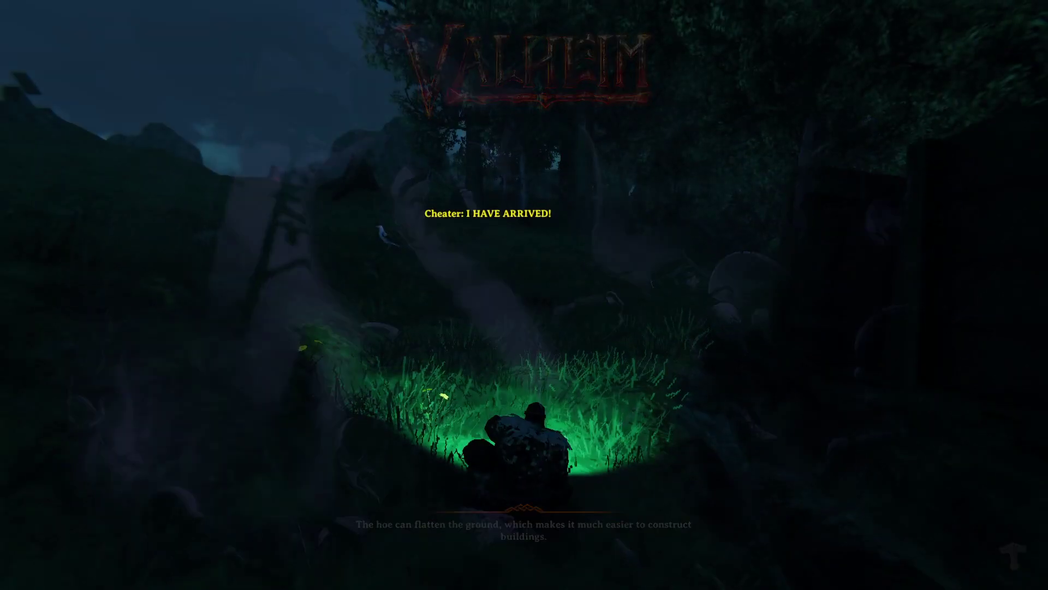
Step: Open and close the in-game console, look at the BepInEx log window and return to the game
{"action": "key", "text": "F5"}
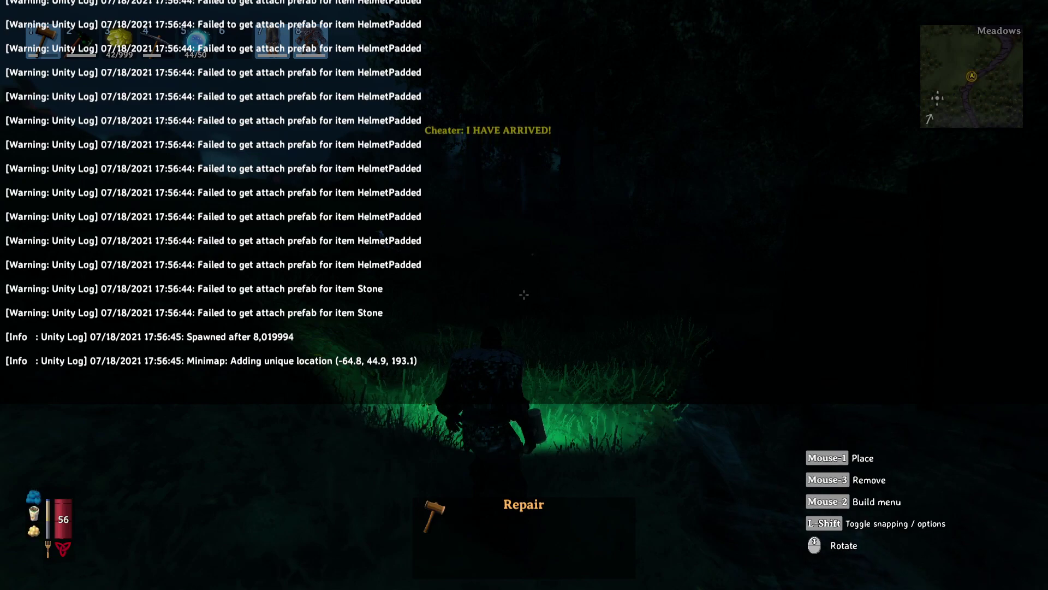
{"action": "key", "text": "F5"}
{"action": "key", "text": "alt+Tab"}
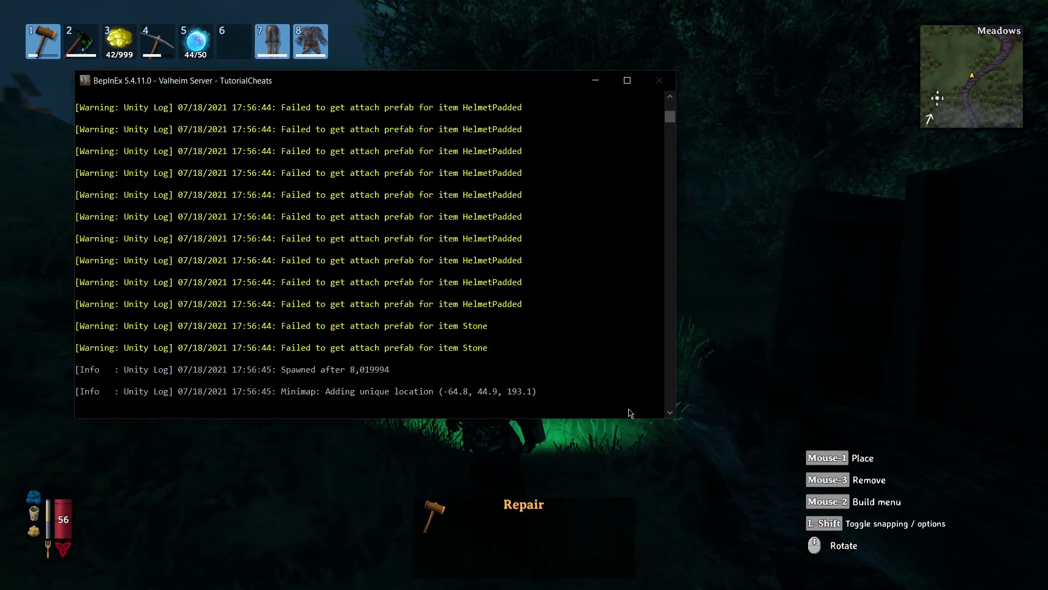
{"action": "key", "text": "alt+Tab"}
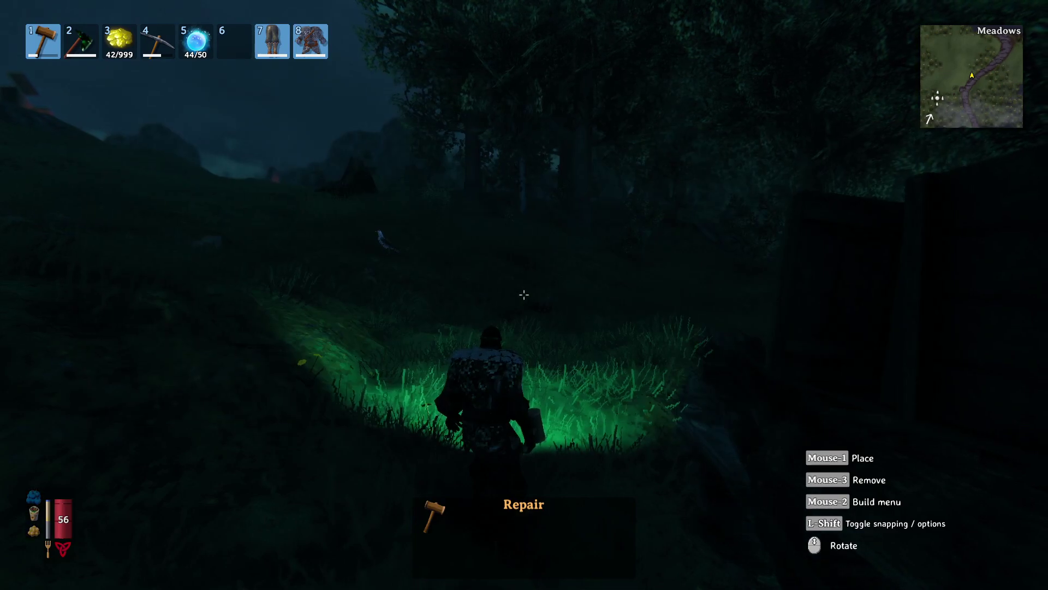
Step: Switch to Steam, check the launch options in Valheim's properties and close the properties
{"action": "key", "text": "super+d"}
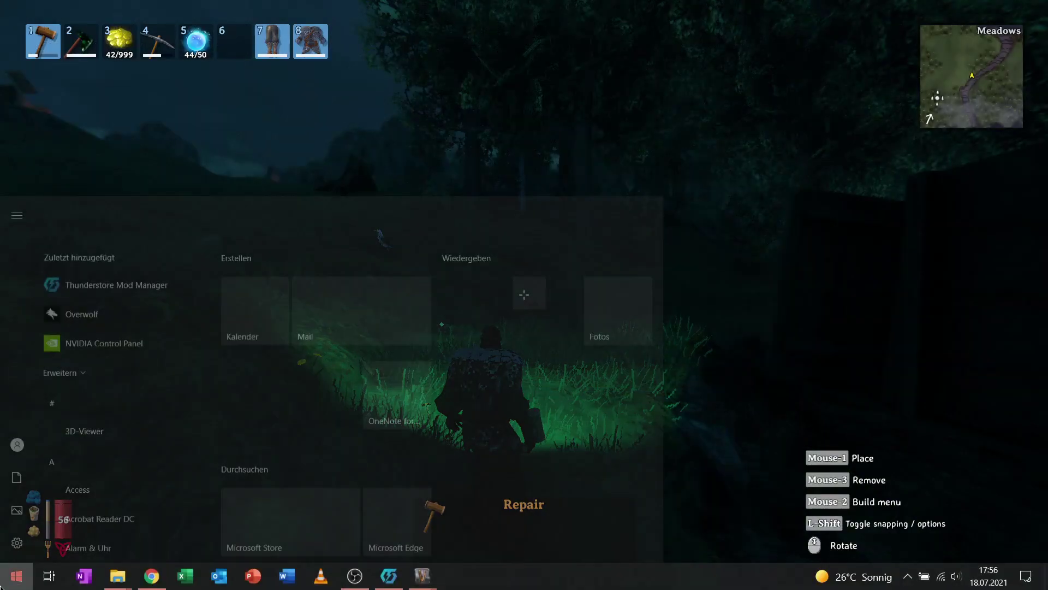
{"action": "left_click", "coordinate": [16, 577]}
{"action": "type", "text": "stea"}
{"action": "left_click", "coordinate": [137, 243]}
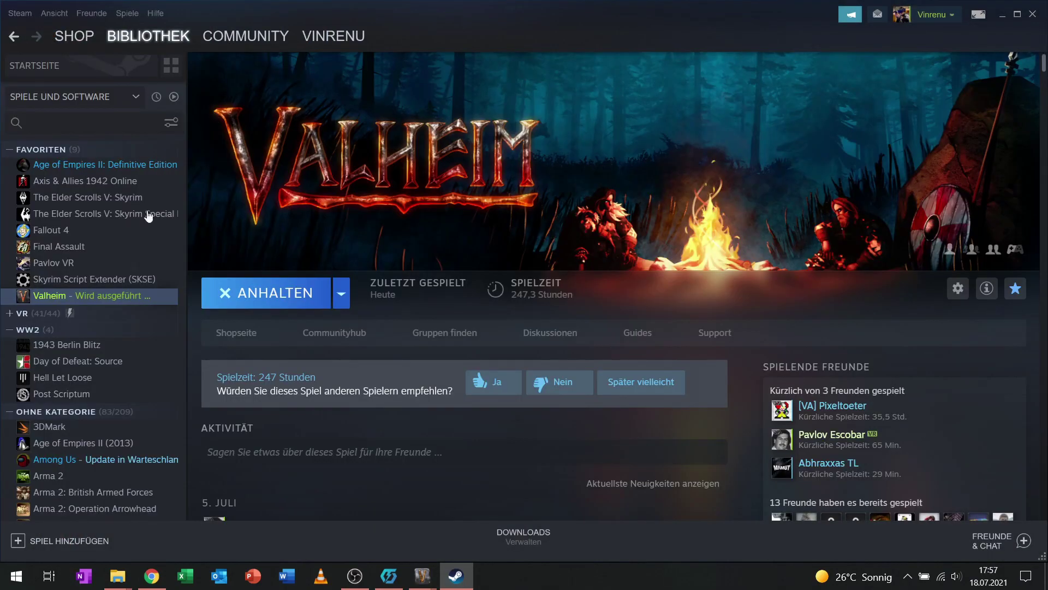
{"action": "right_click", "coordinate": [70, 300]}
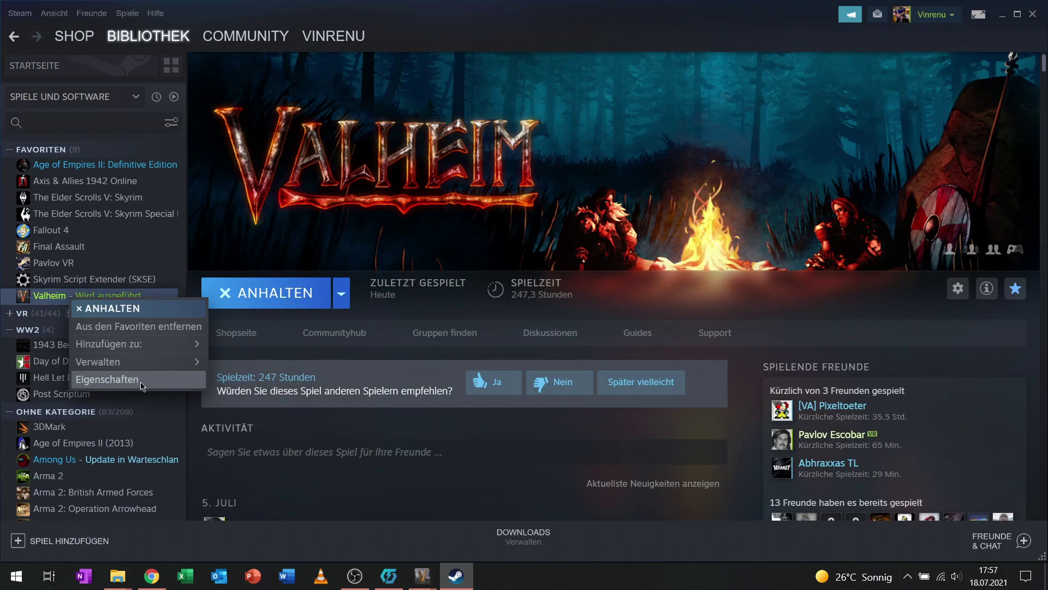
{"action": "left_click", "coordinate": [110, 379]}
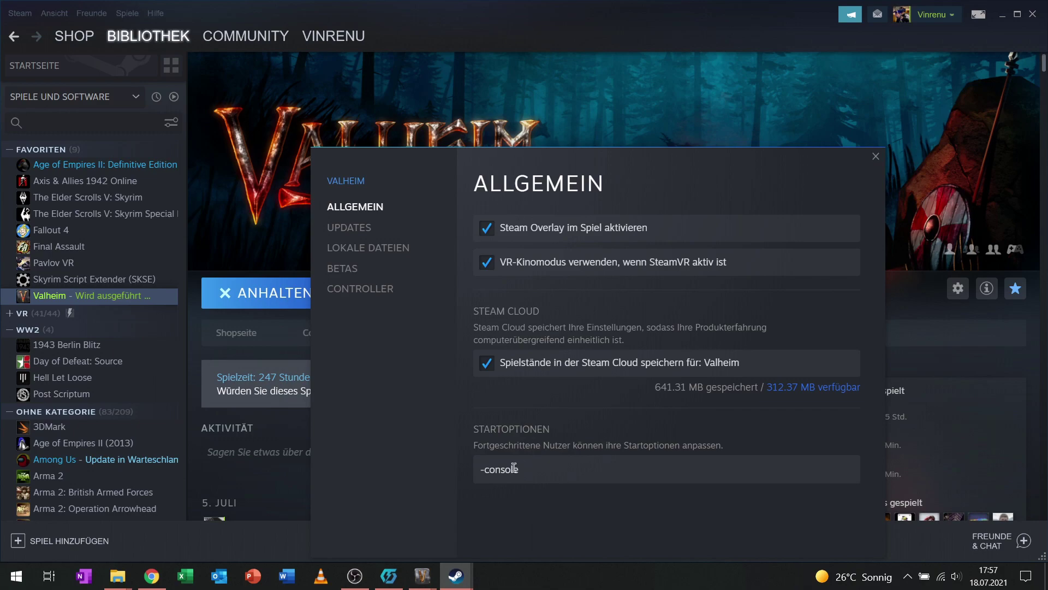
{"action": "left_click", "coordinate": [514, 468]}
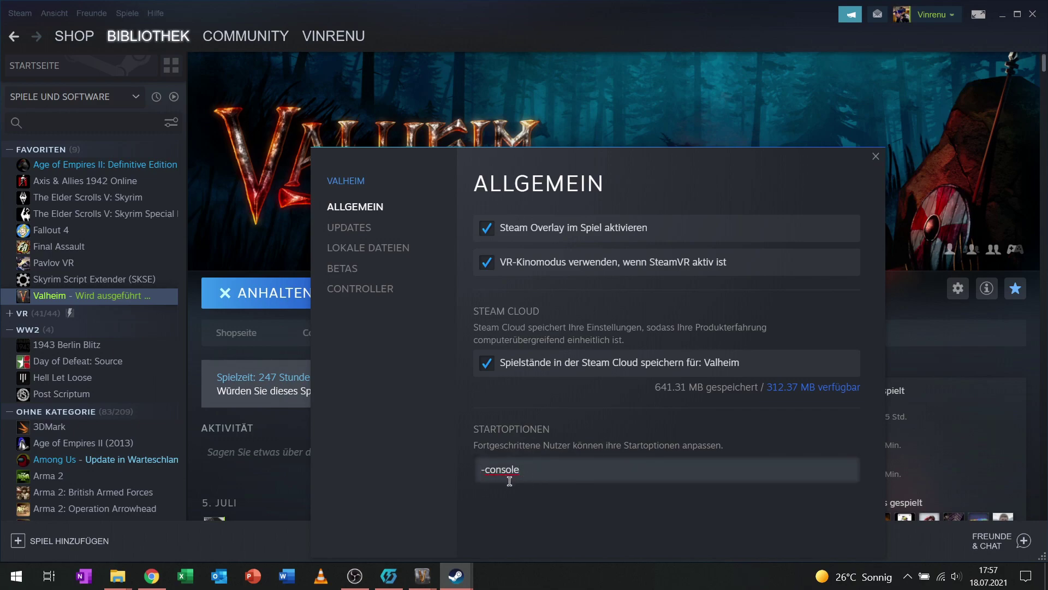
{"action": "left_click", "coordinate": [876, 156]}
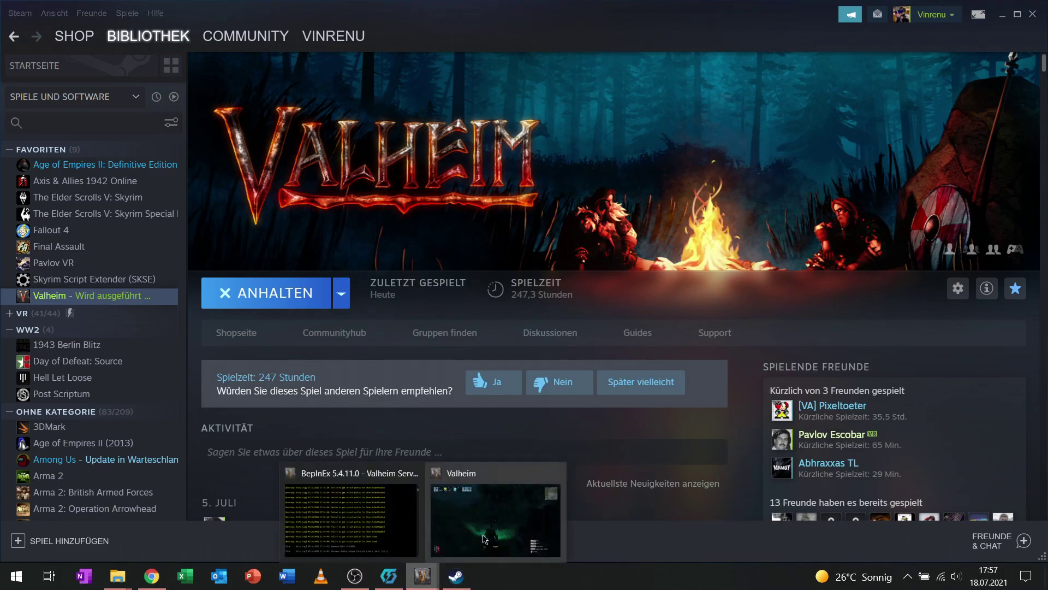
Step: Return to Valheim and submit the time-of-day command "tod 0.5" in the in-game console
{"action": "left_click", "coordinate": [488, 505]}
{"action": "key", "text": "F5"}
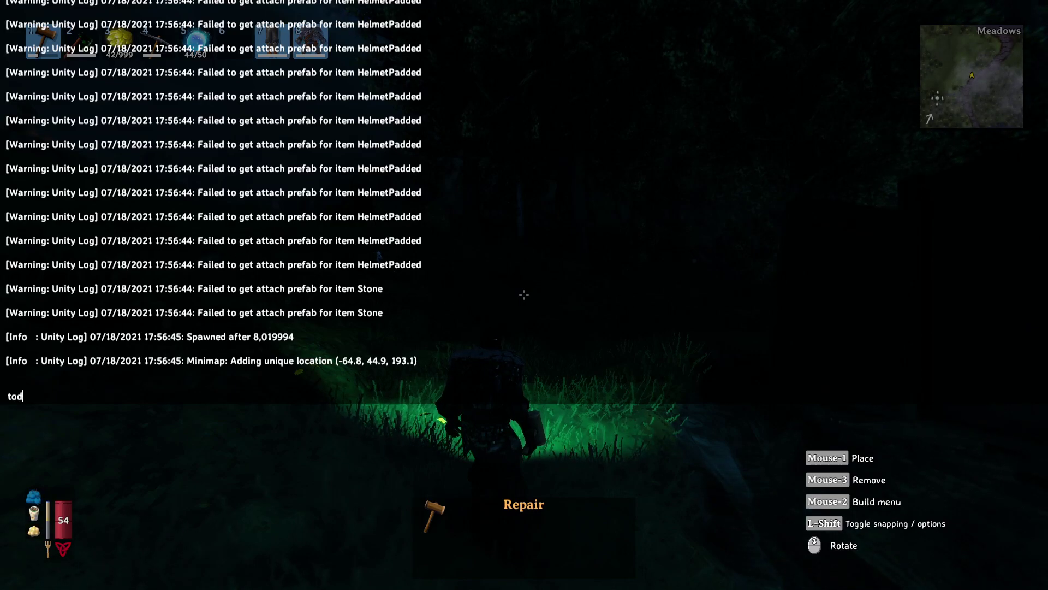
{"action": "type", "text": "tod 0.5"}
{"action": "key", "text": "Return"}
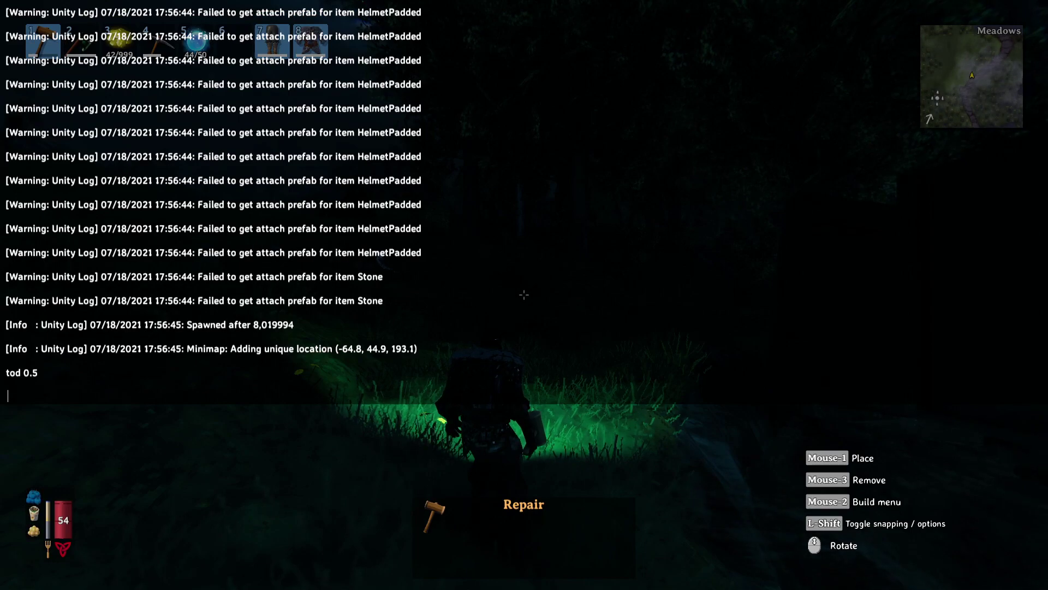
Step: Enable cheats with "devcommands" in the console and set the time of day with "tod 0.5"
{"action": "type", "text": "devcom"}
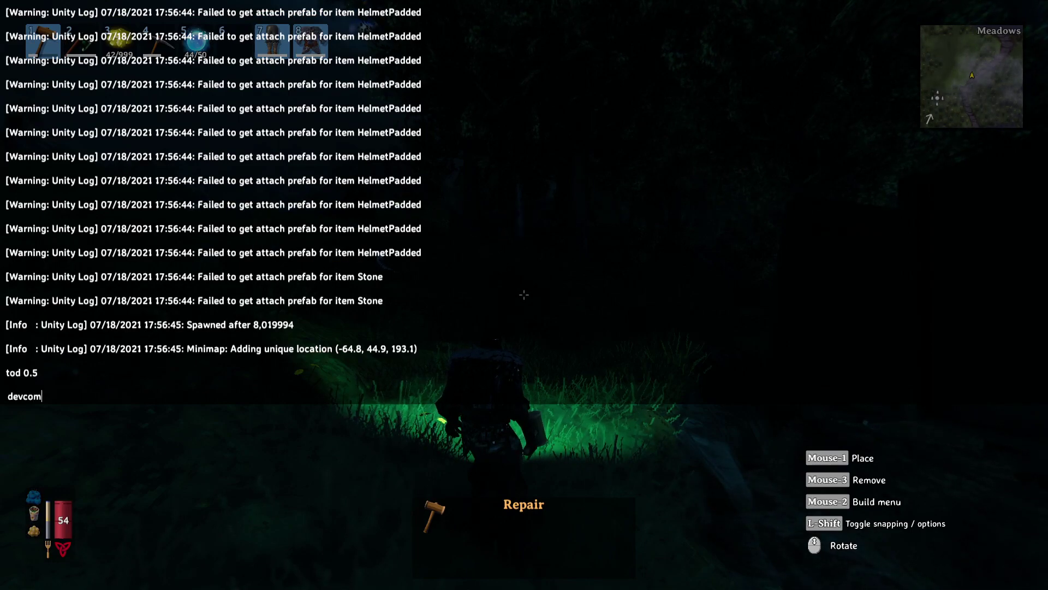
{"action": "type", "text": "mands"}
{"action": "key", "text": "Return"}
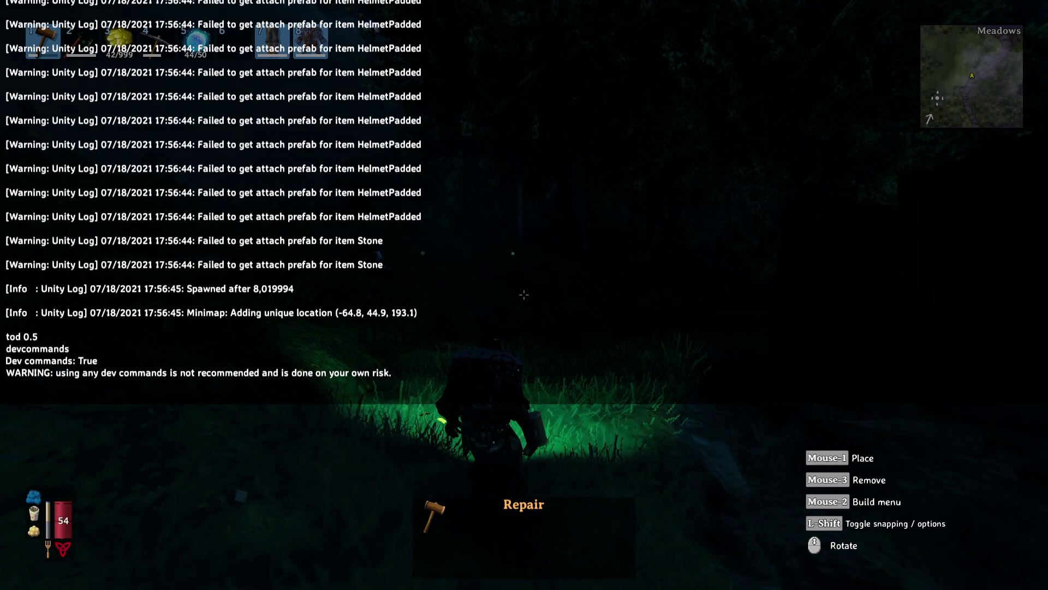
{"action": "type", "text": "tod 0.5"}
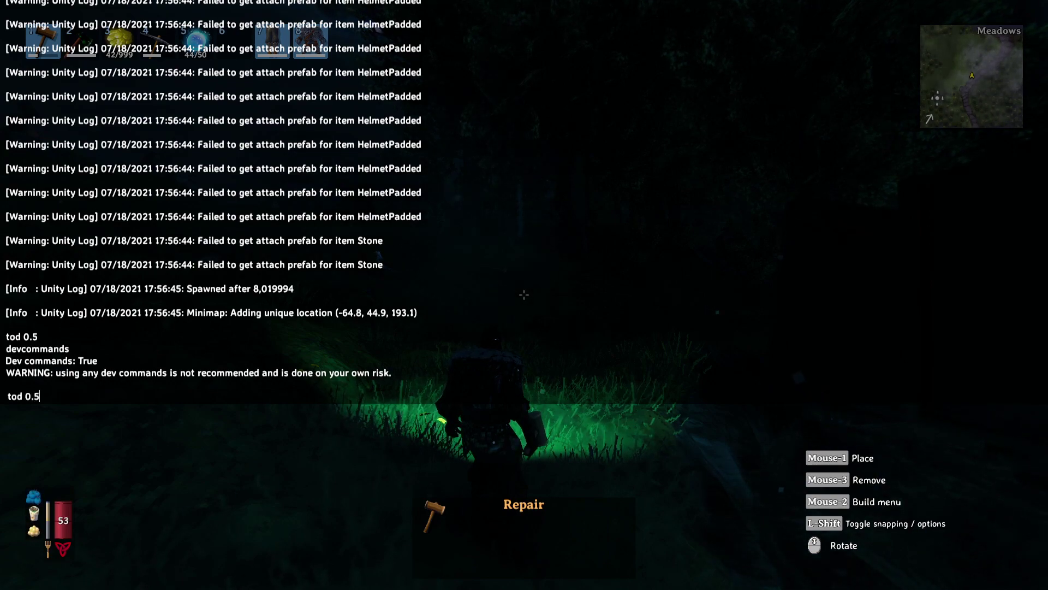
{"action": "key", "text": "Return"}
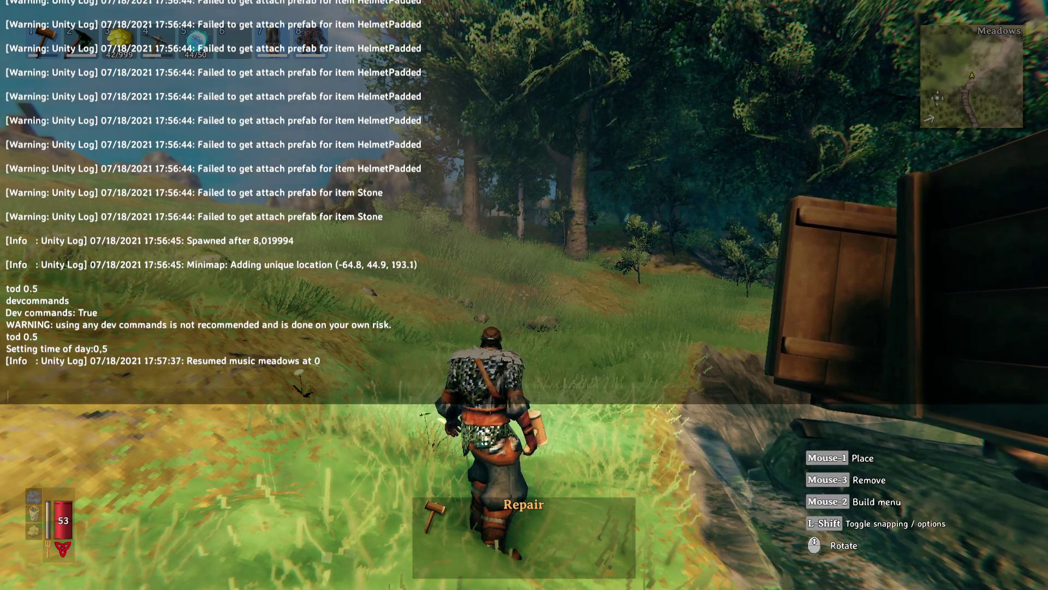
Step: Enable "debugmode" in the console, close the console and turn on building without placement cost
{"action": "type", "text": "debugmode"}
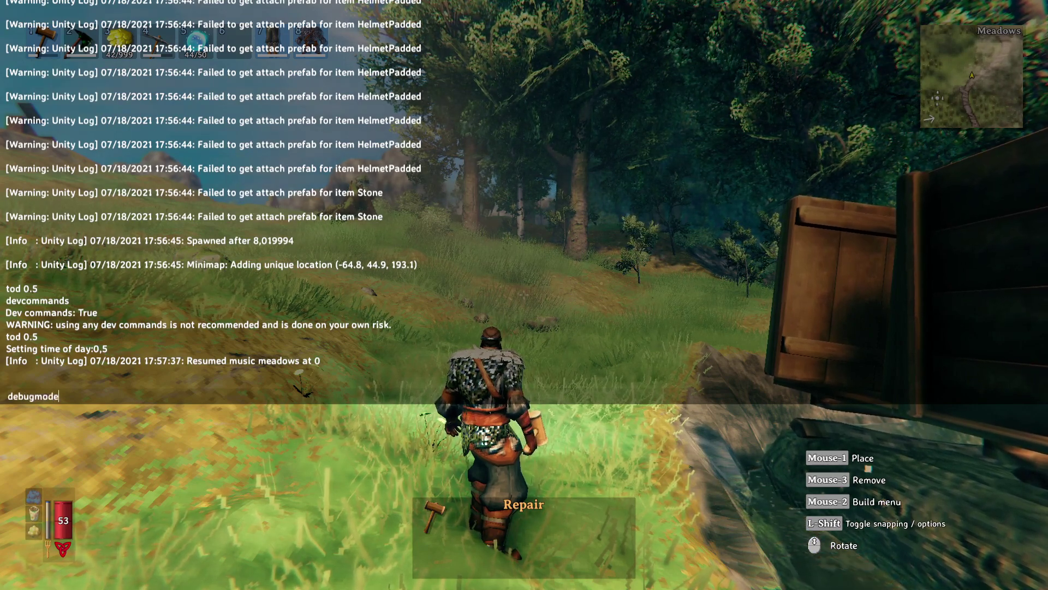
{"action": "key", "text": "Return"}
{"action": "key", "text": "F5"}
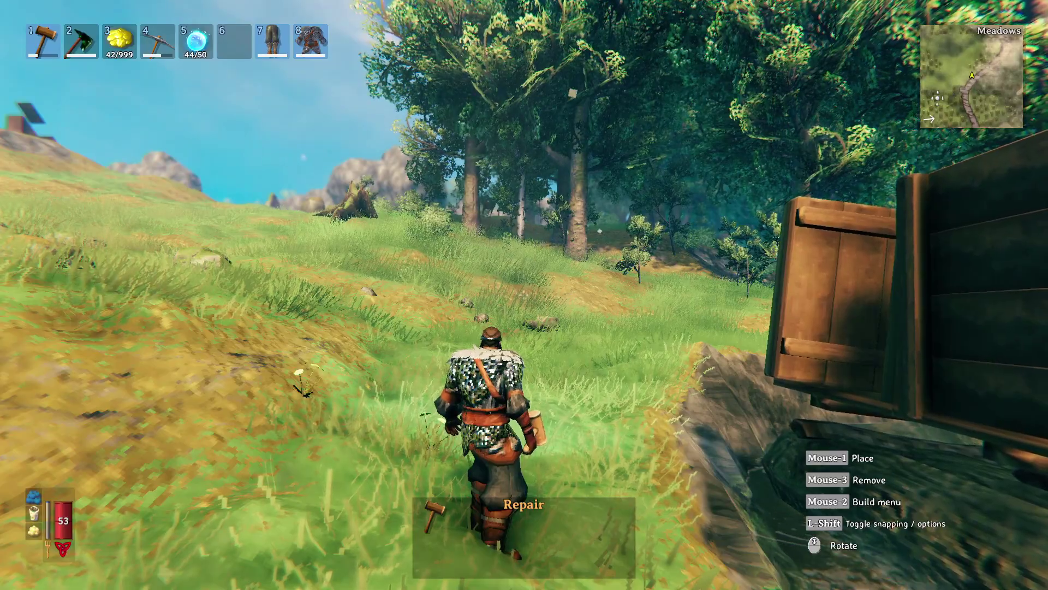
{"action": "key", "text": "b"}
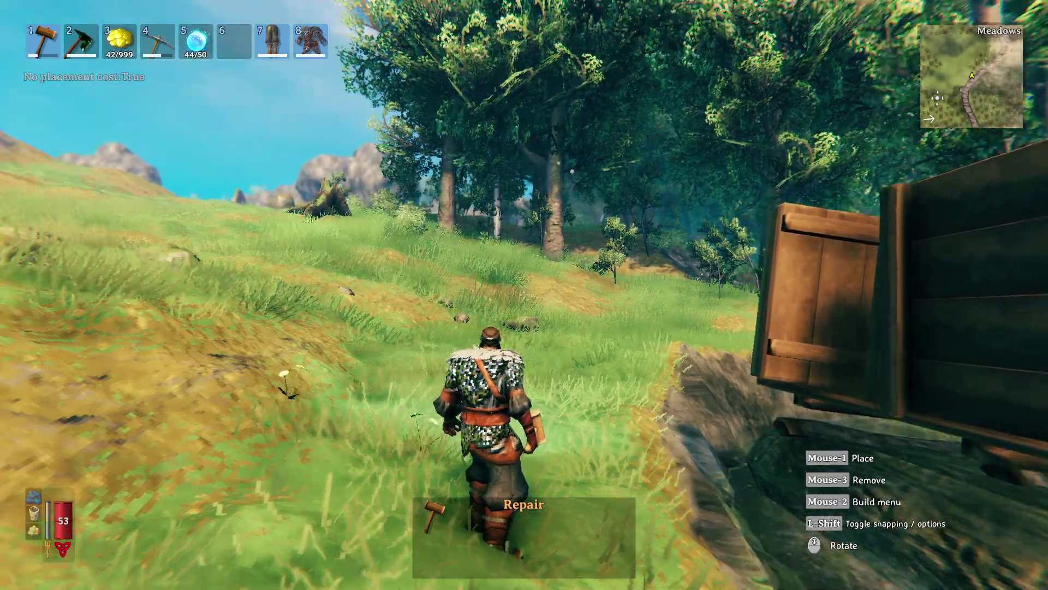
Step: Walk to the riverbank, place a Raft Base on the water and select the Raft mast build piece
{"action": "key", "text": "7"}
{"action": "key", "text": "w"}
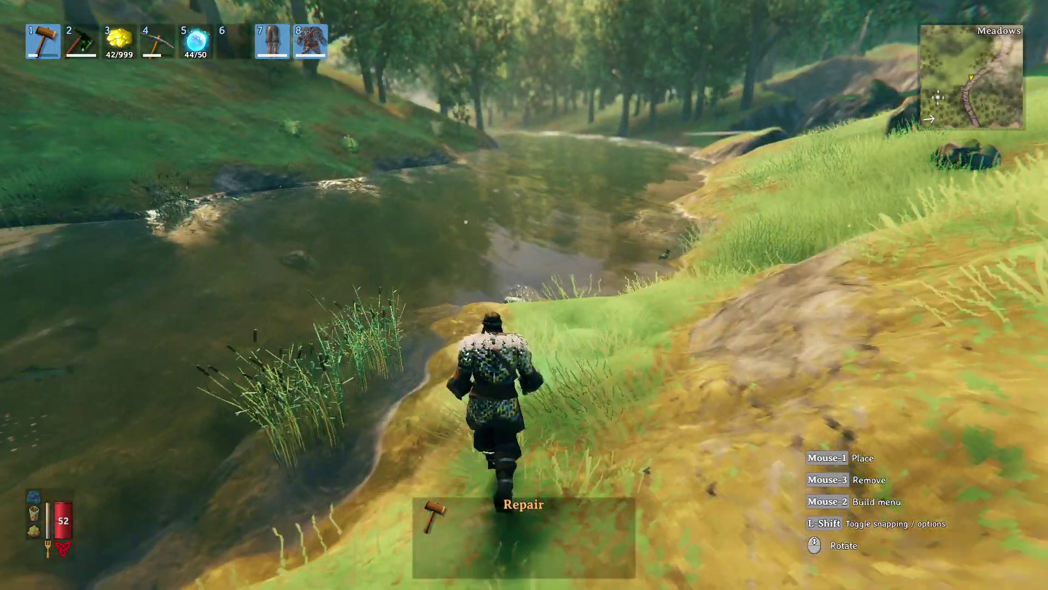
{"action": "right_click", "coordinate": [525, 297]}
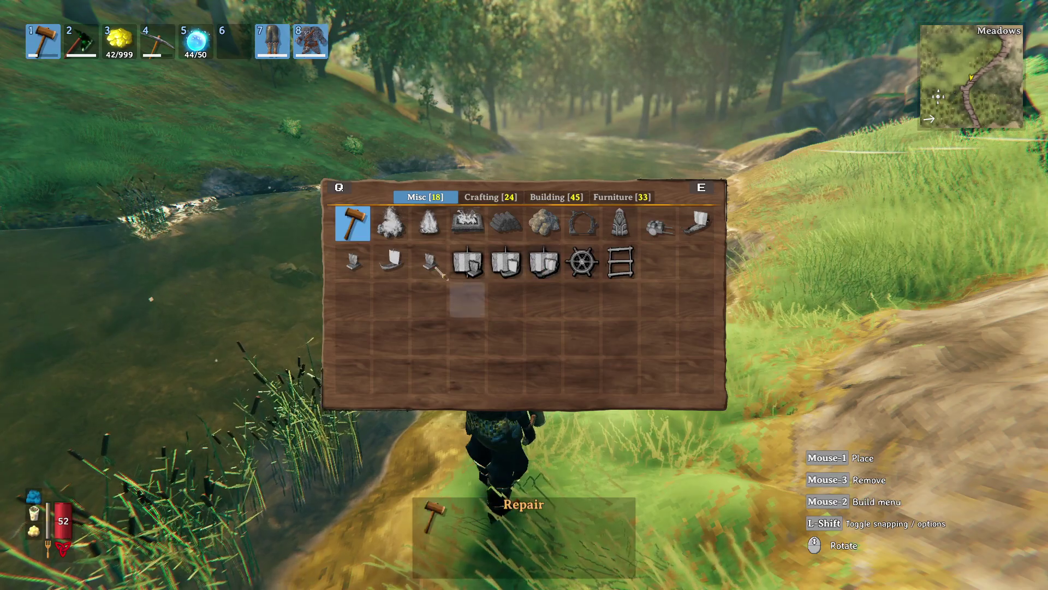
{"action": "left_click", "coordinate": [429, 262]}
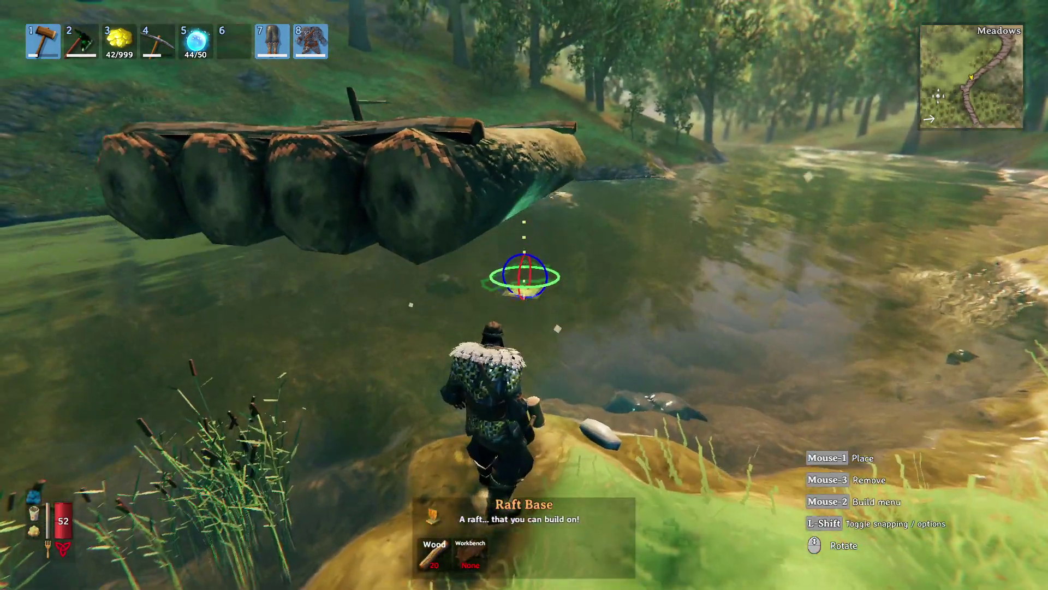
{"action": "left_click", "coordinate": [524, 295]}
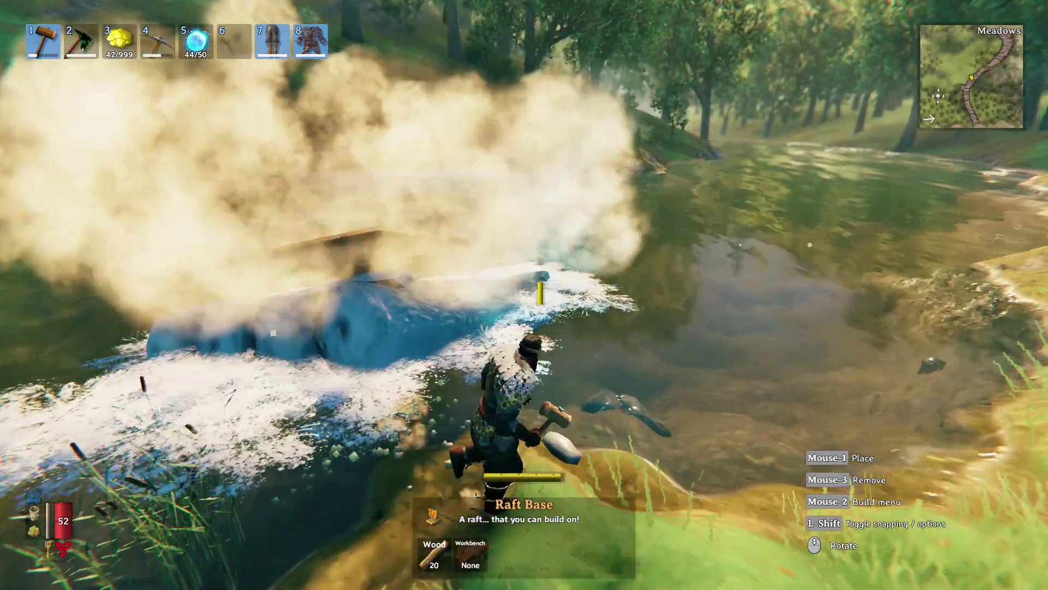
{"action": "right_click", "coordinate": [524, 295]}
{"action": "left_click", "coordinate": [468, 262]}
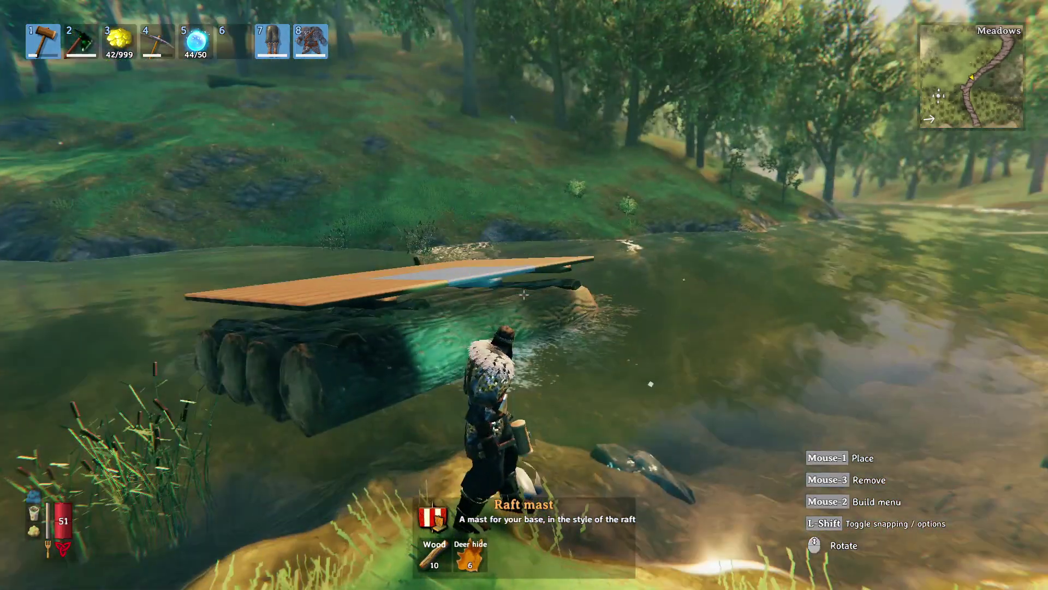
Step: Select the Wood wall piece, try rotating its placement preview with the gizmo, and put the hammer away
{"action": "right_click", "coordinate": [524, 295]}
{"action": "left_click", "coordinate": [577, 197]}
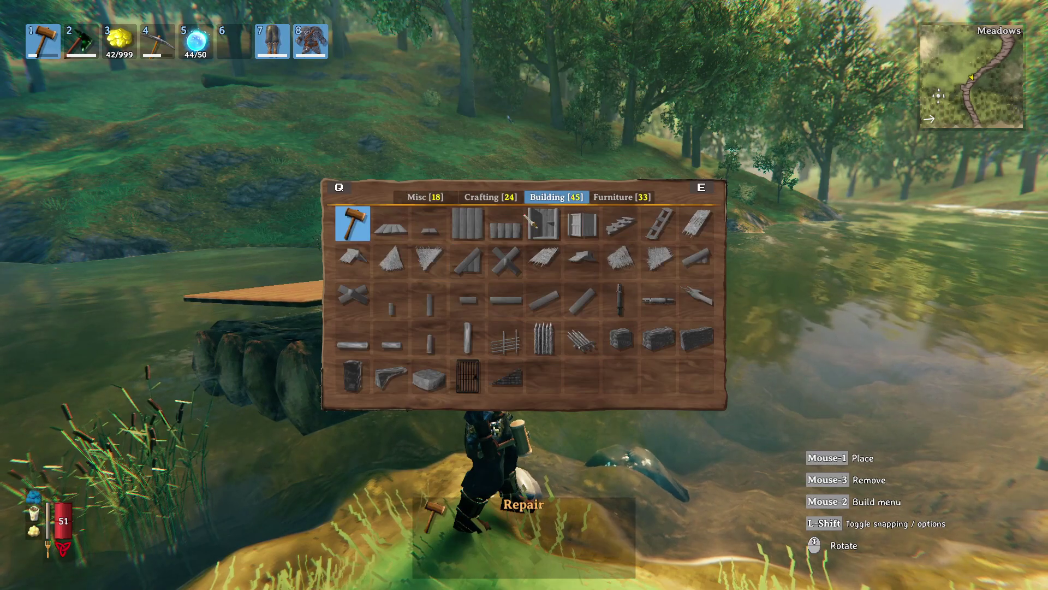
{"action": "left_click", "coordinate": [467, 223]}
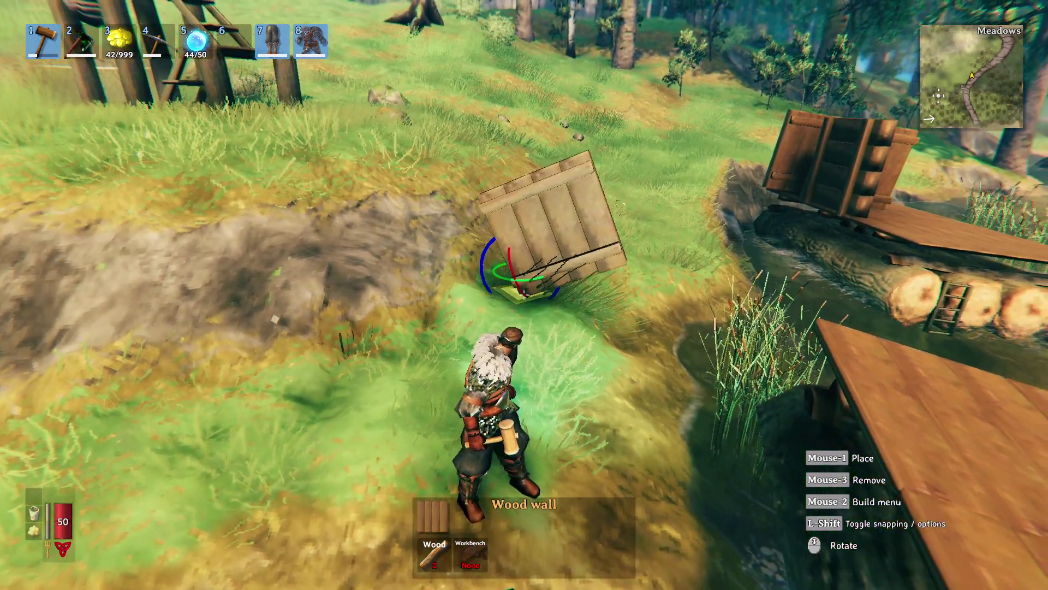
{"action": "scroll", "coordinate": [524, 294], "scroll_direction": "down", "scroll_amount": 2}
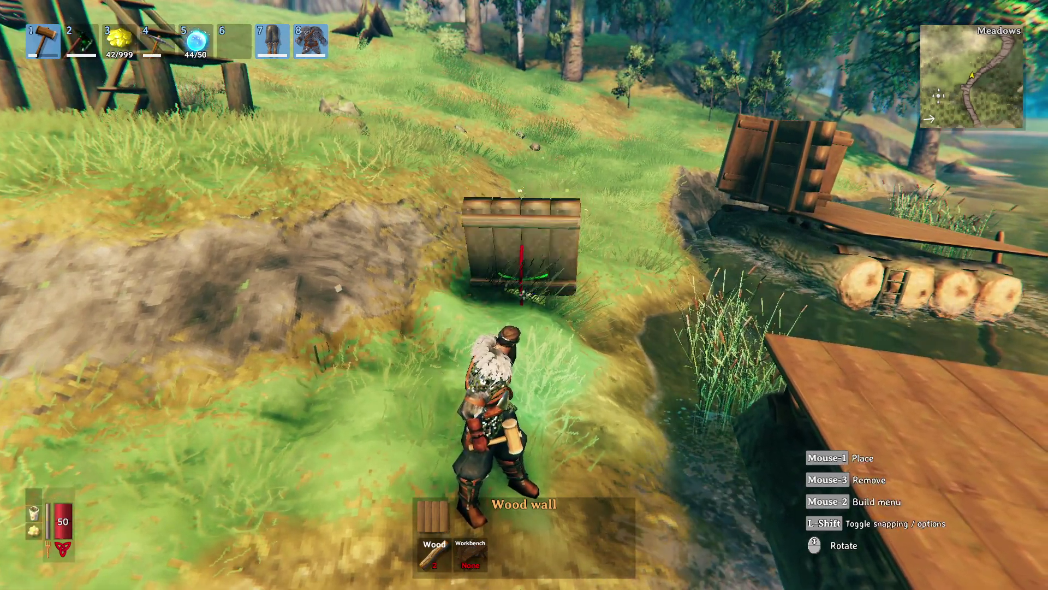
{"action": "scroll", "coordinate": [524, 295], "scroll_direction": "down", "scroll_amount": 1}
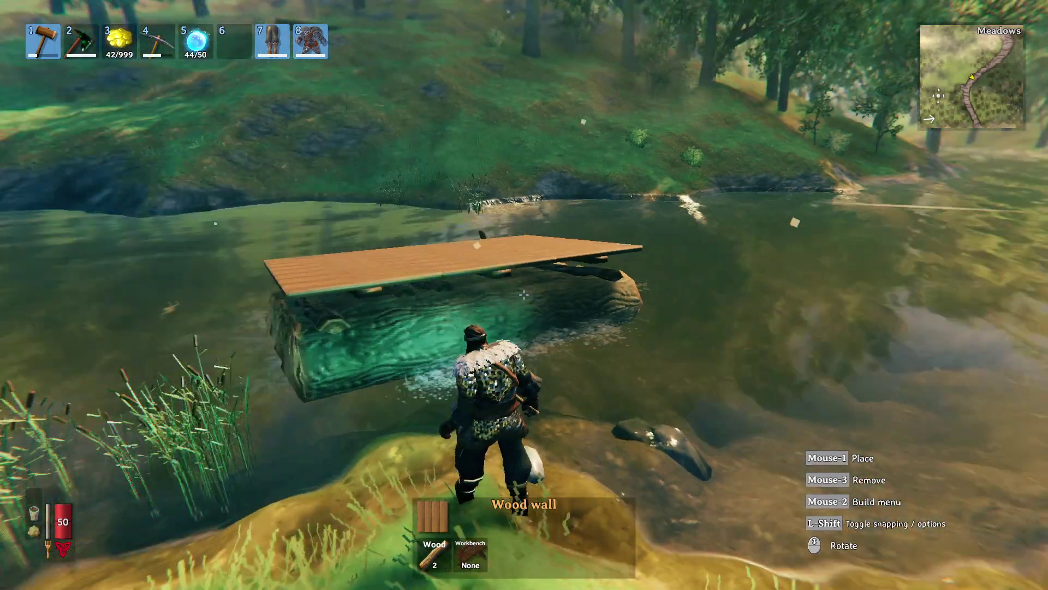
{"action": "key", "text": "1"}
{"action": "key", "text": "w"}
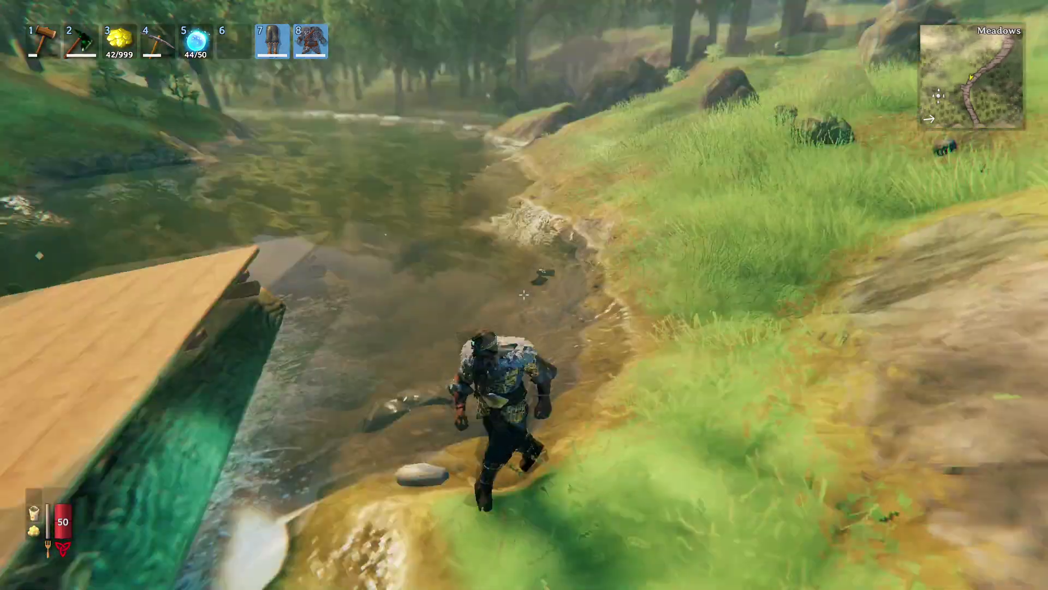